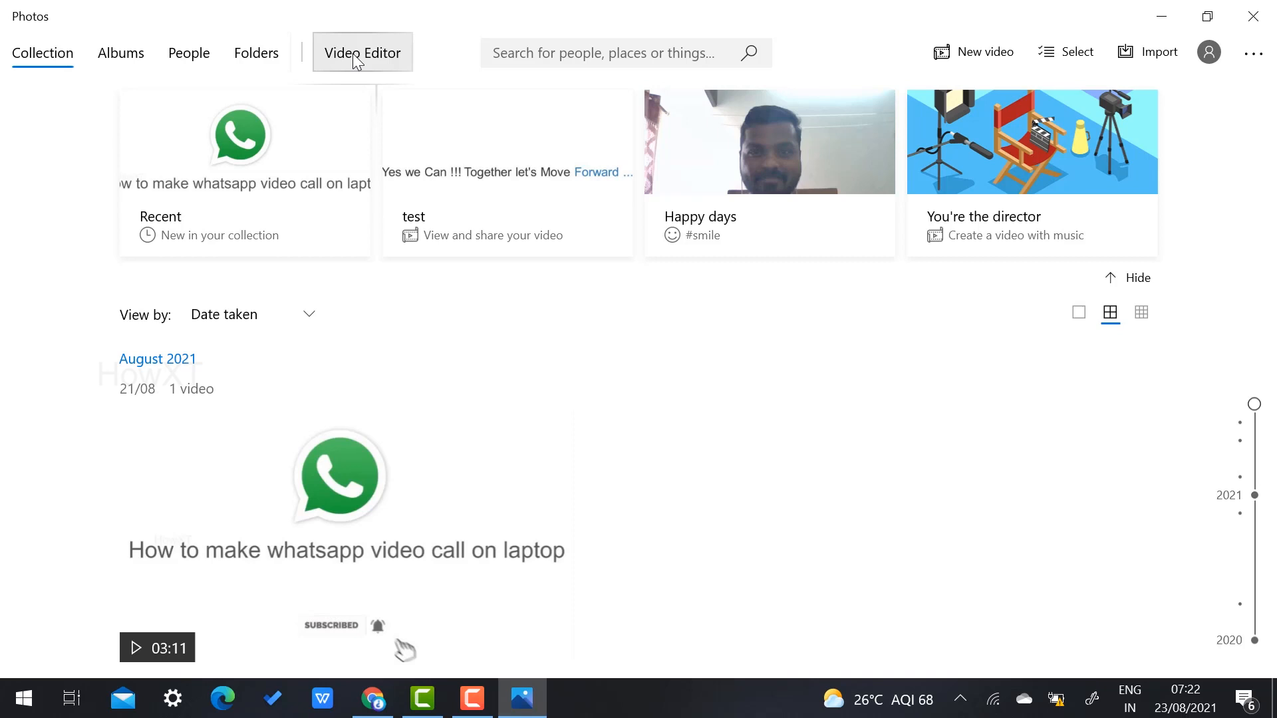
# Step: Create a new Video Editor project named 'Demo'
pyautogui.click(352, 53)
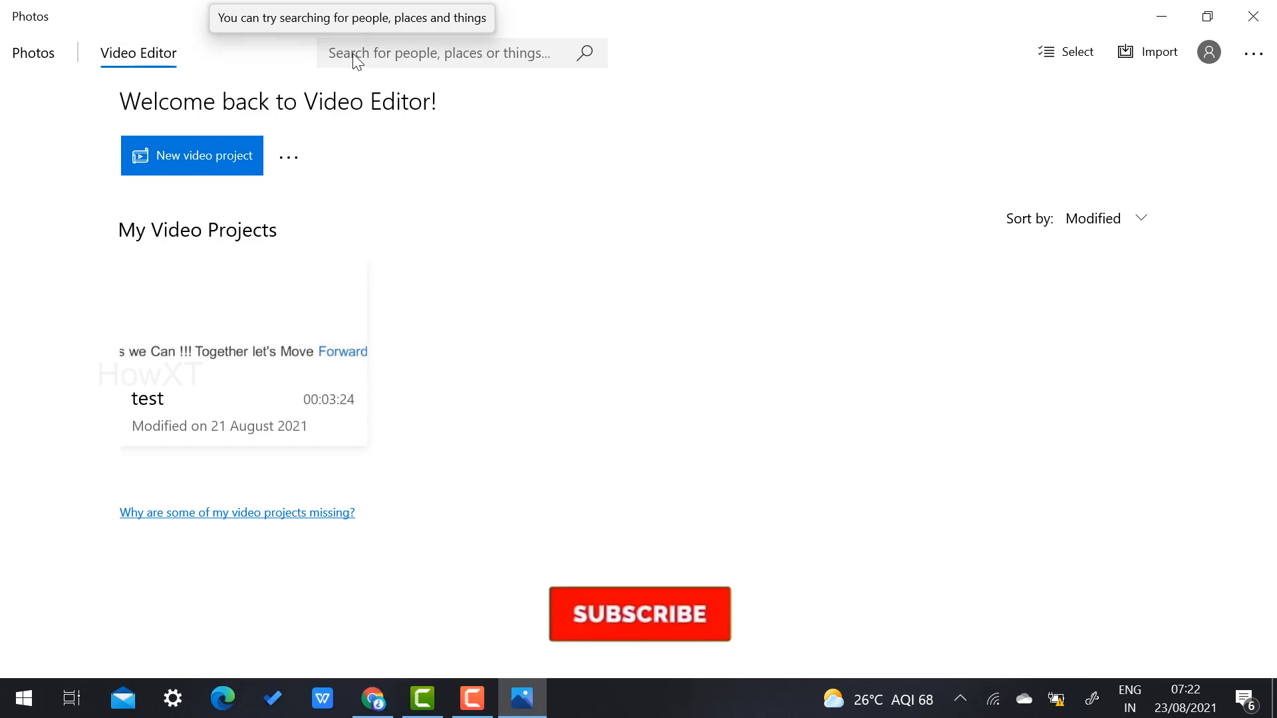
pyautogui.moveTo(120, 307)
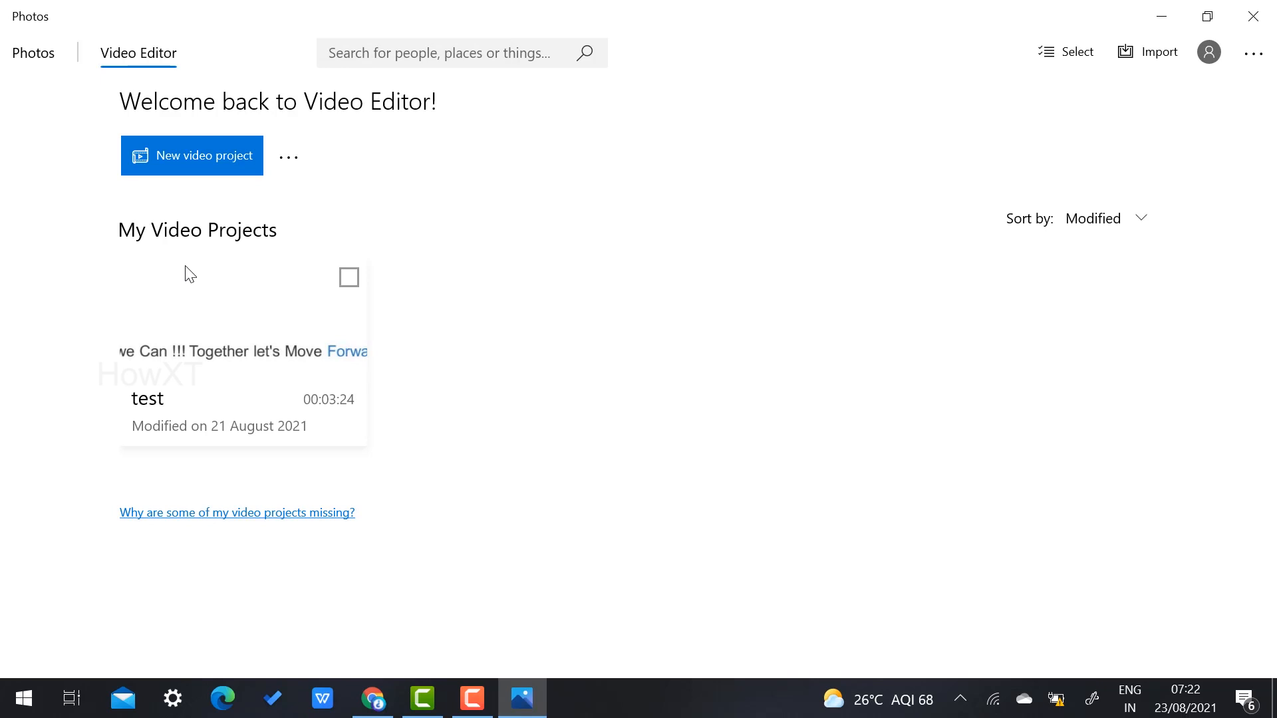
pyautogui.click(176, 165)
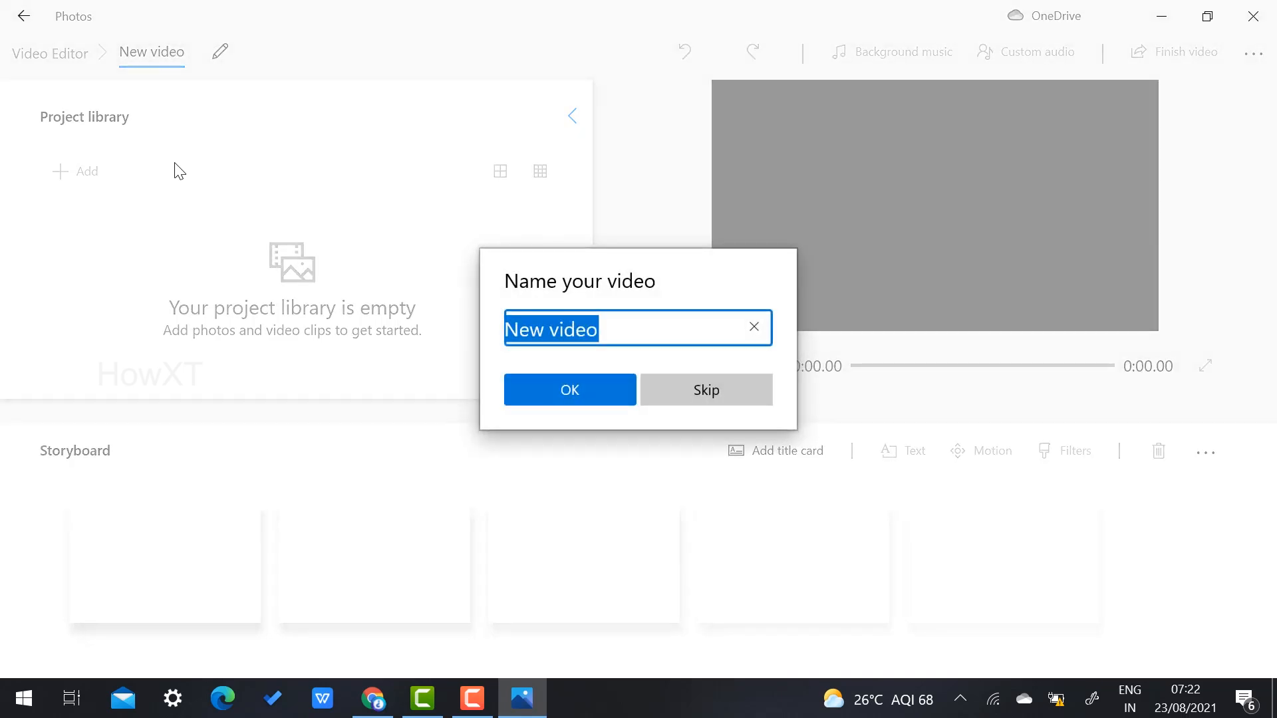
pyautogui.write('Demo')
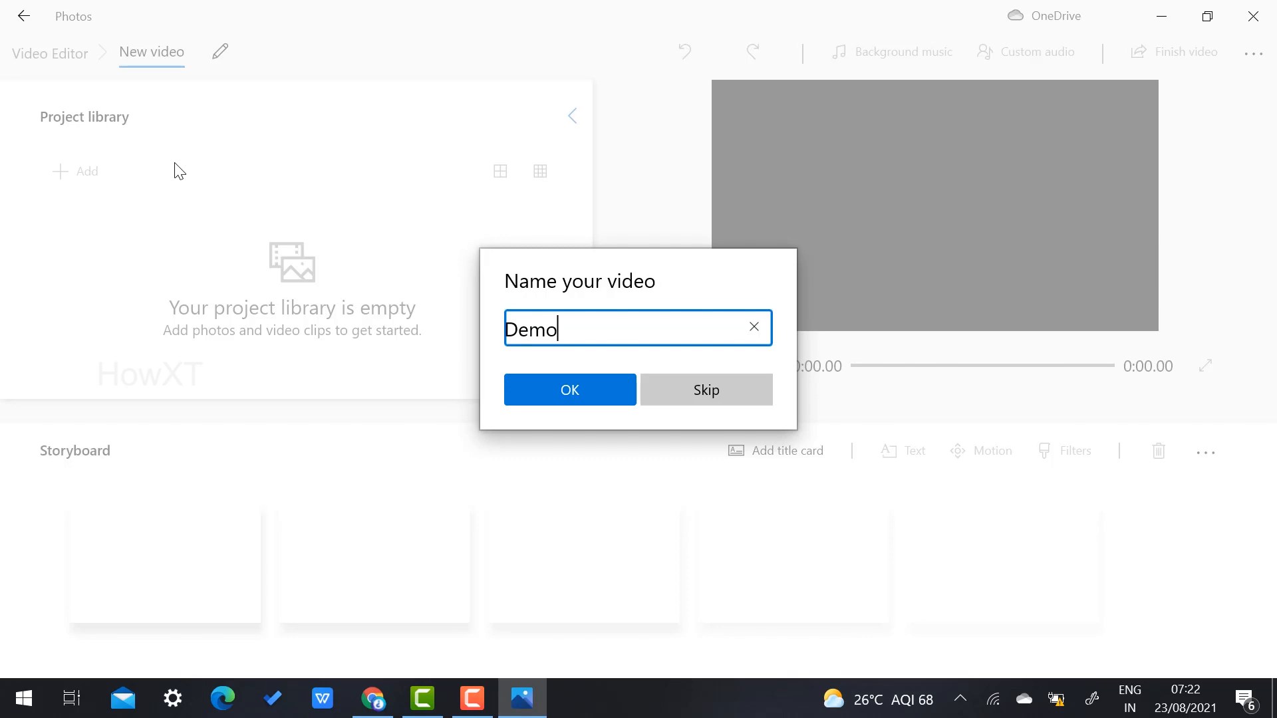
pyautogui.click(569, 389)
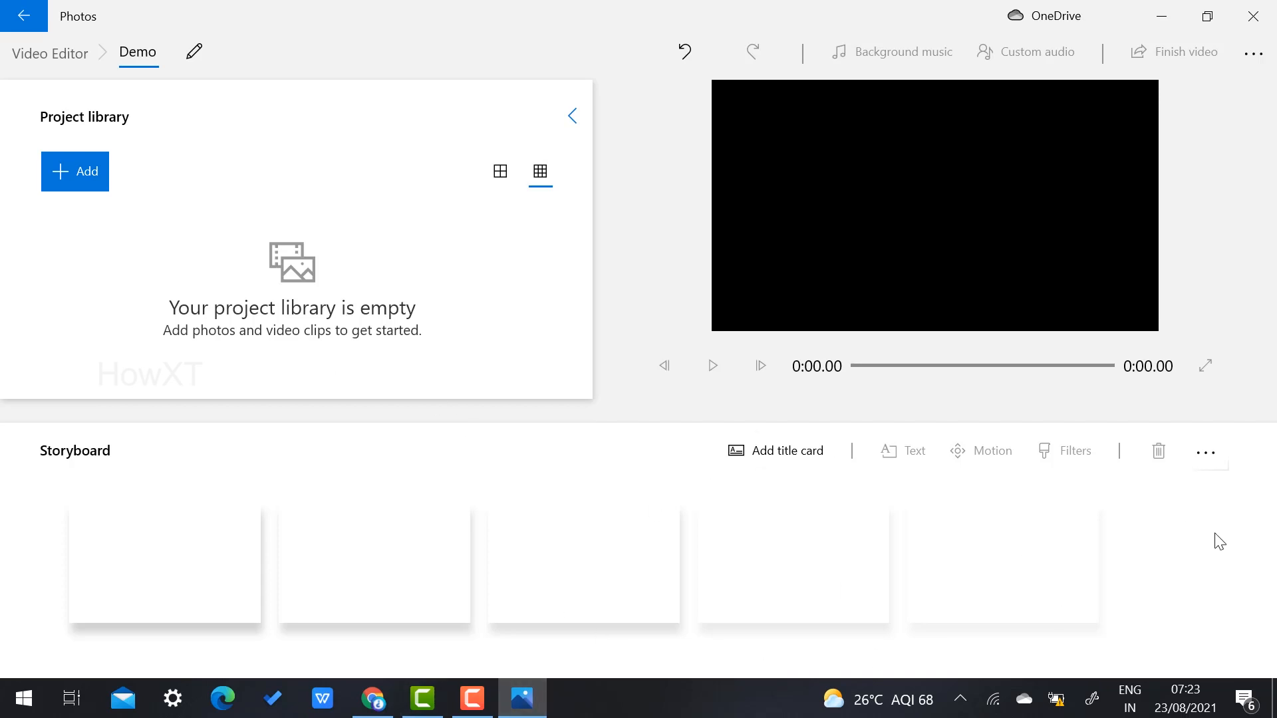
# Step: Add a 3-second title card at the start of the storyboard, preview it and bring up its options
pyautogui.click(791, 459)
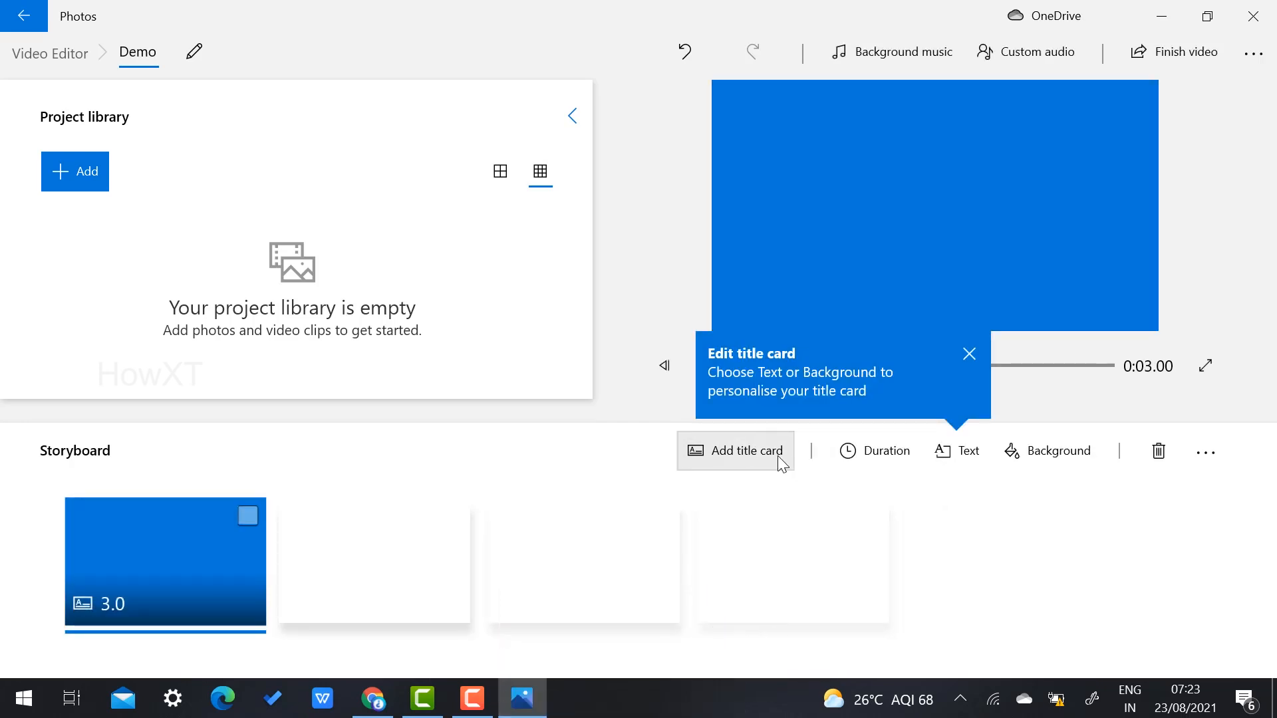
pyautogui.click(972, 352)
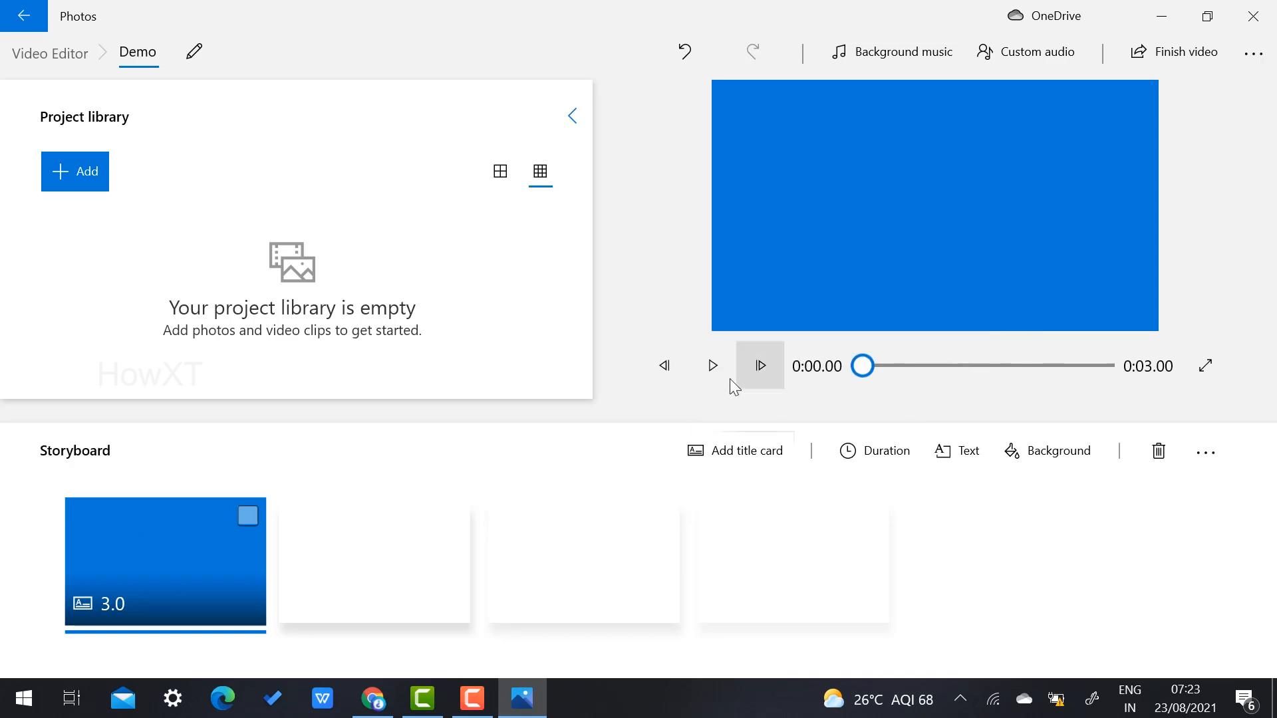
pyautogui.click(713, 365)
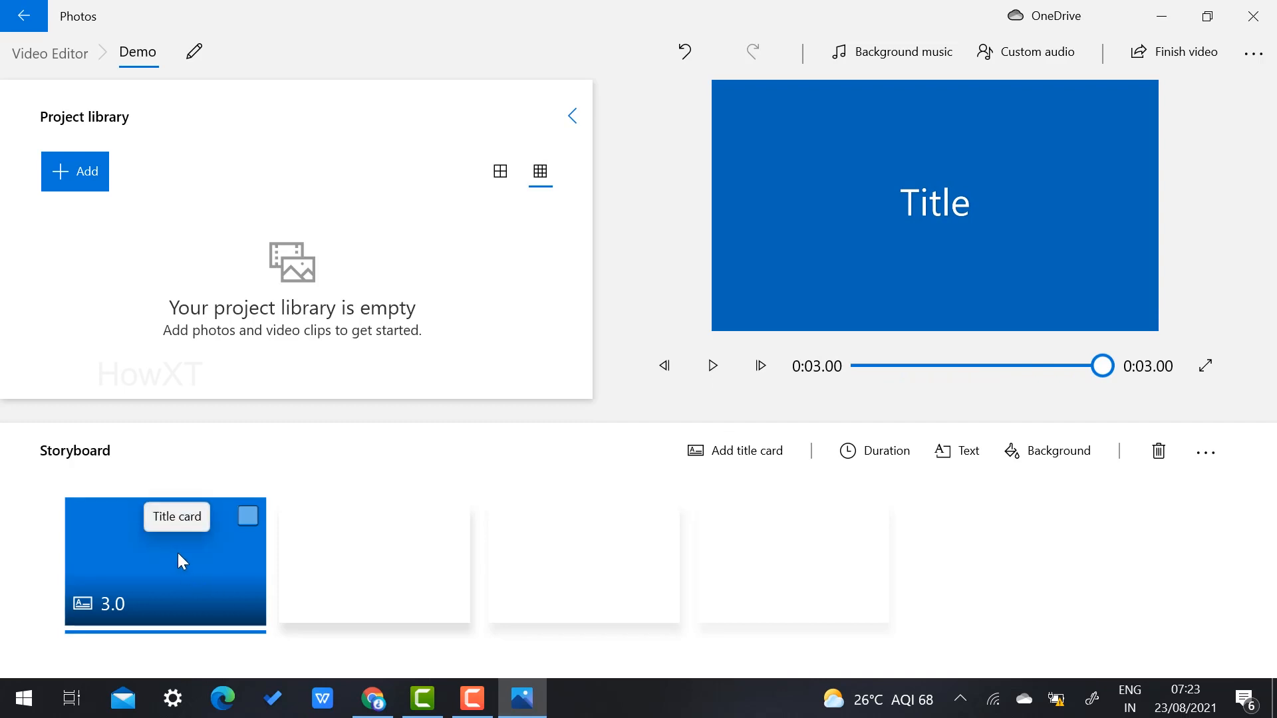
pyautogui.rightClick(144, 590)
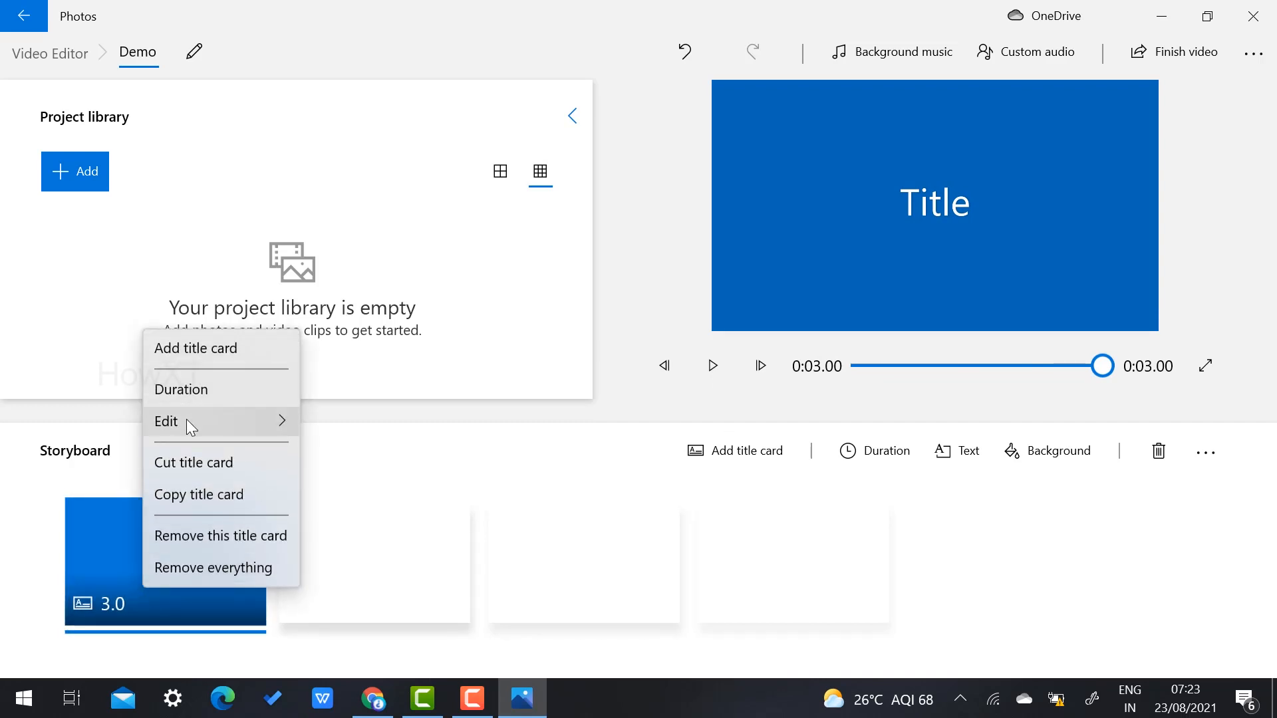
# Step: Try the Loved, JOY and Classic title text styles, settling on Adventure
pyautogui.moveTo(186, 419)
pyautogui.click(324, 434)
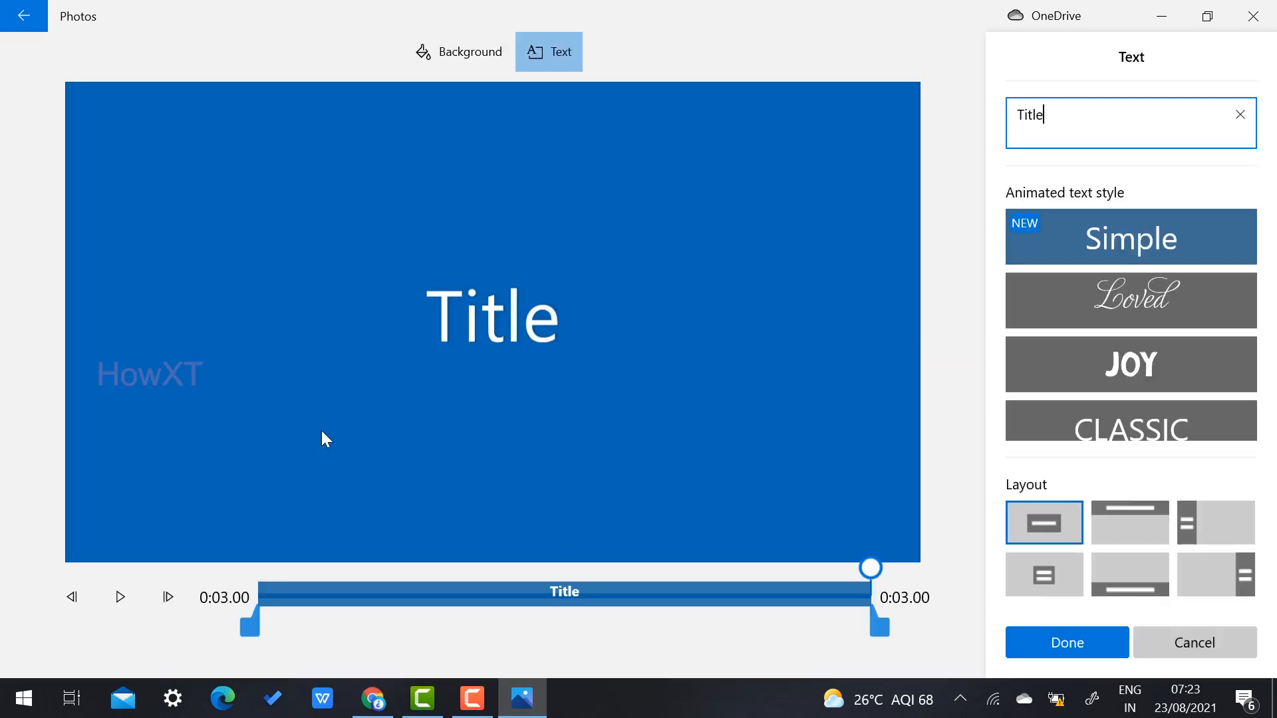
pyautogui.click(1117, 306)
pyautogui.click(1108, 377)
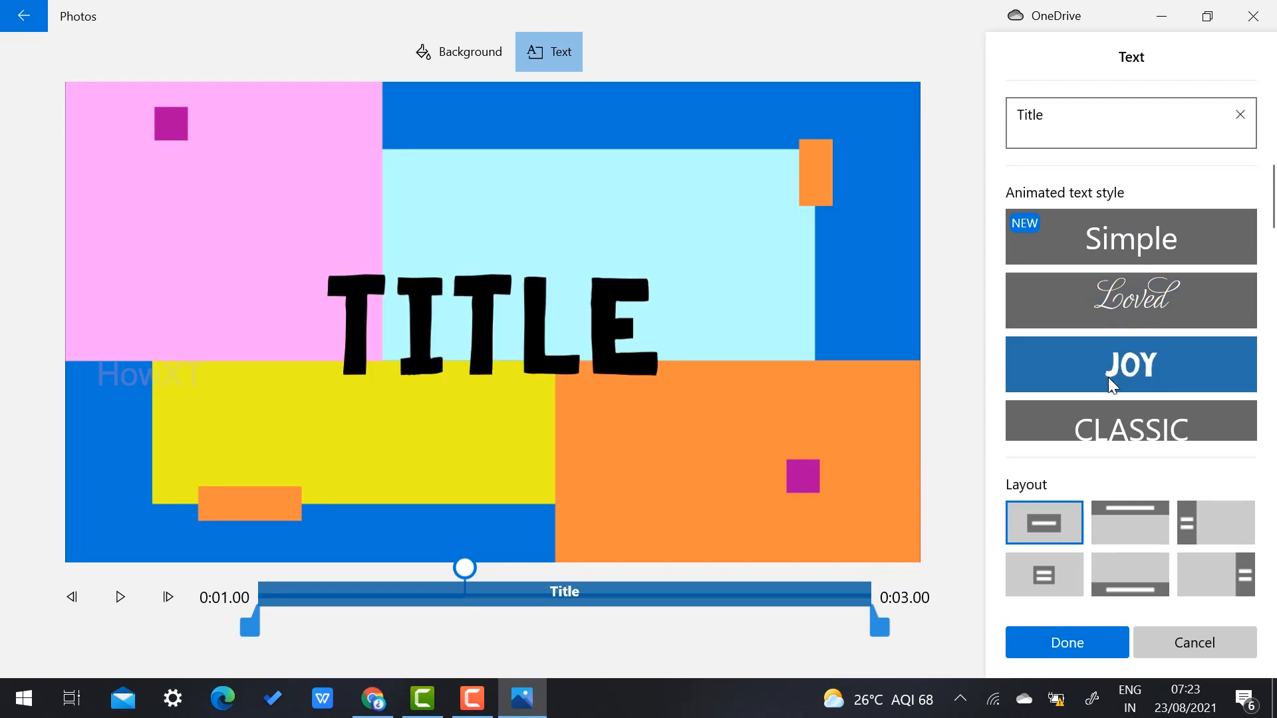
pyautogui.scroll(-2, 1113, 380)
pyautogui.click(1115, 362)
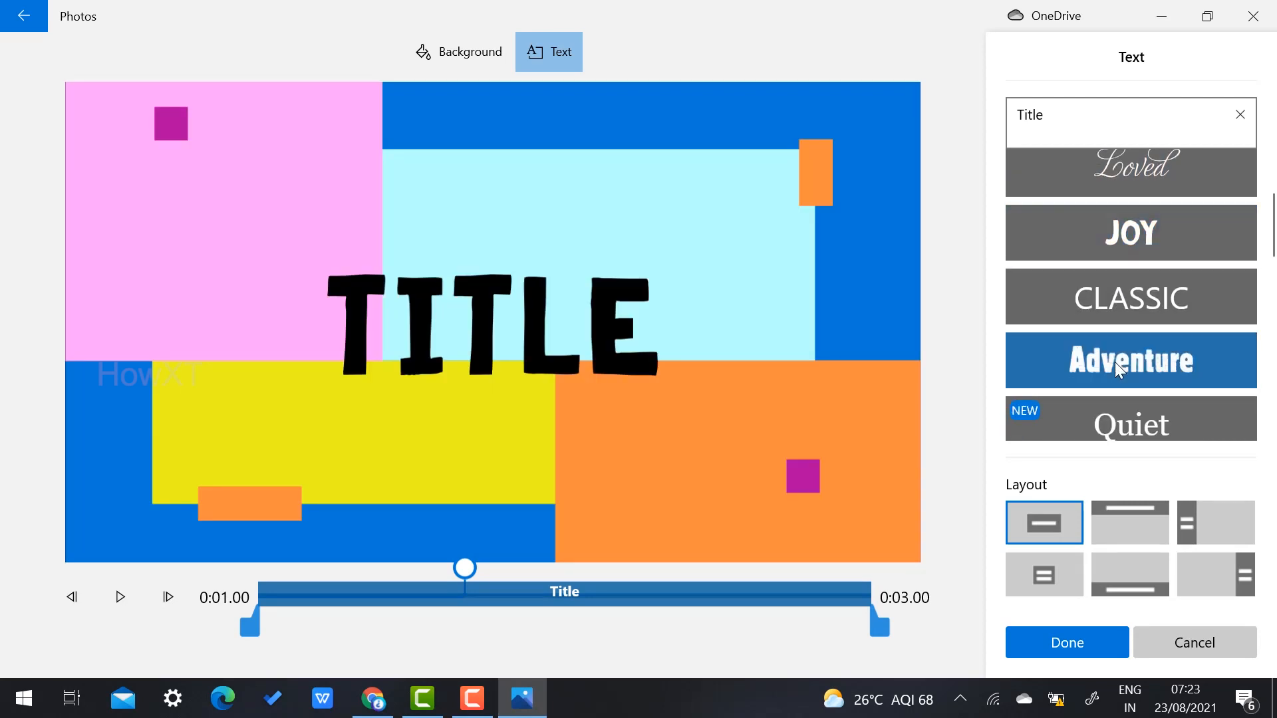
pyautogui.click(1111, 276)
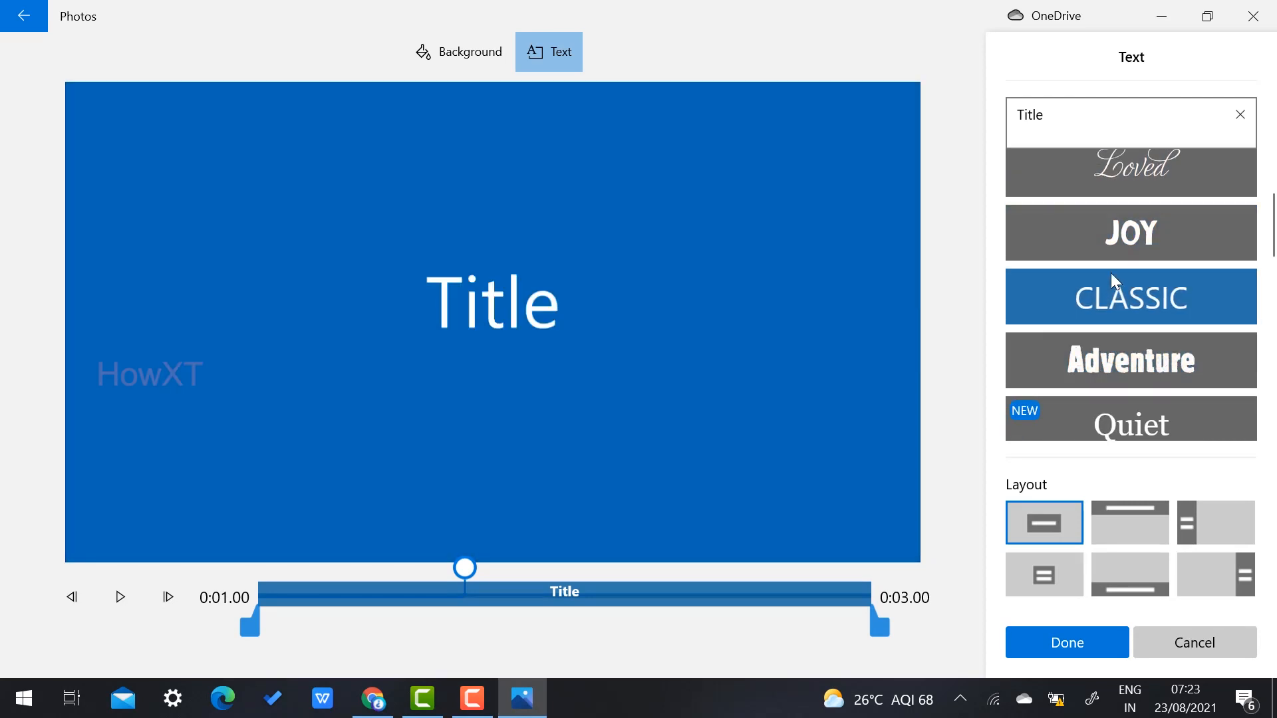
pyautogui.click(1096, 348)
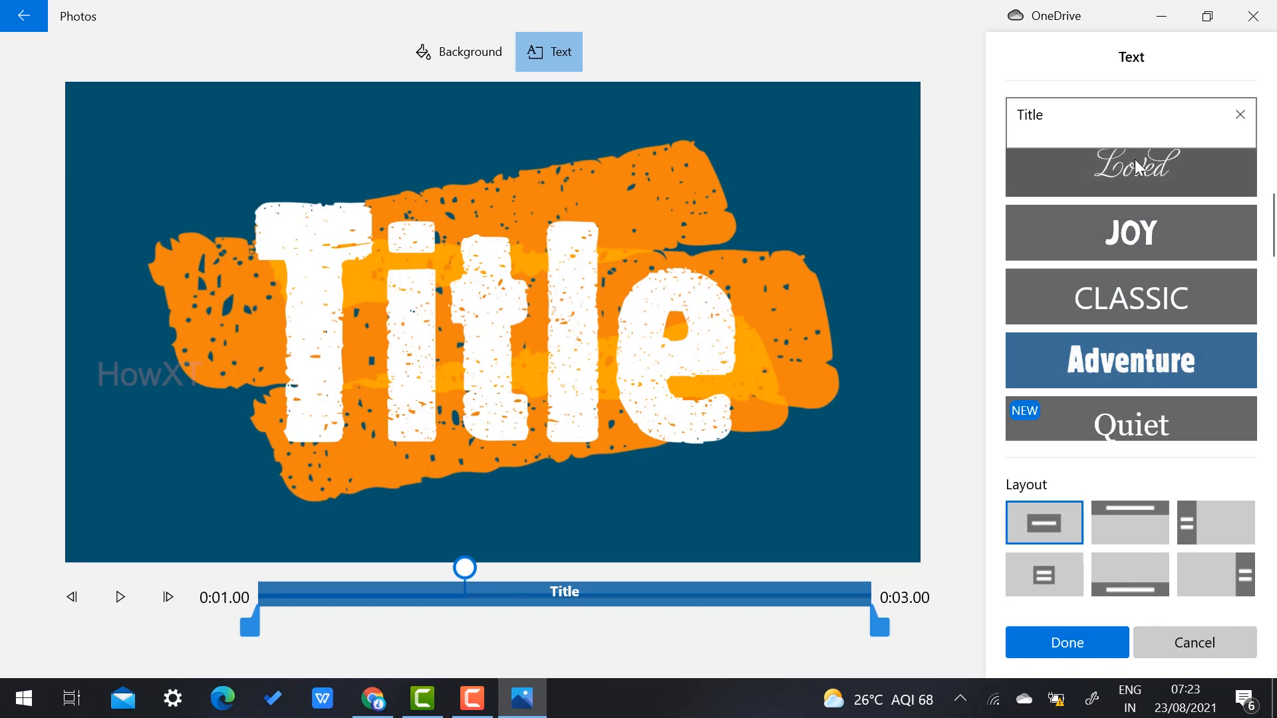
# Step: Replace the placeholder title text with 'Howxt'
pyautogui.click(1039, 118)
pyautogui.hotkey('ctrl', 'a')
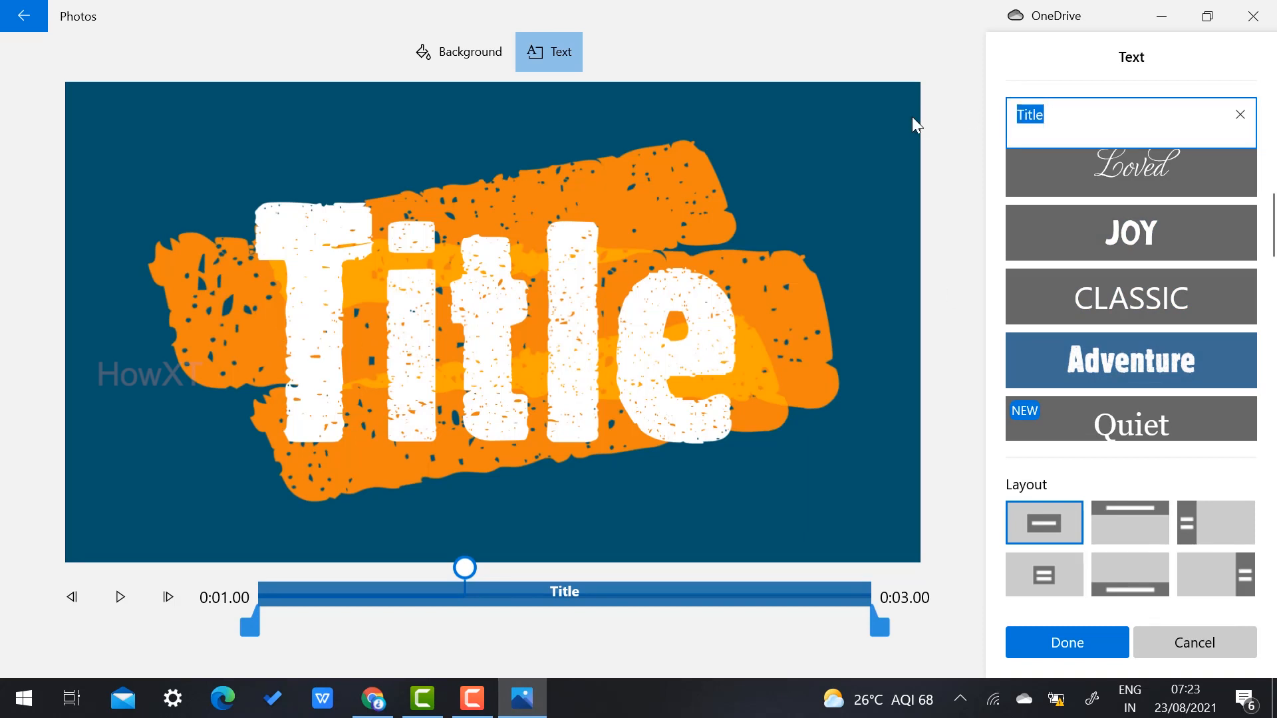
pyautogui.write('How')
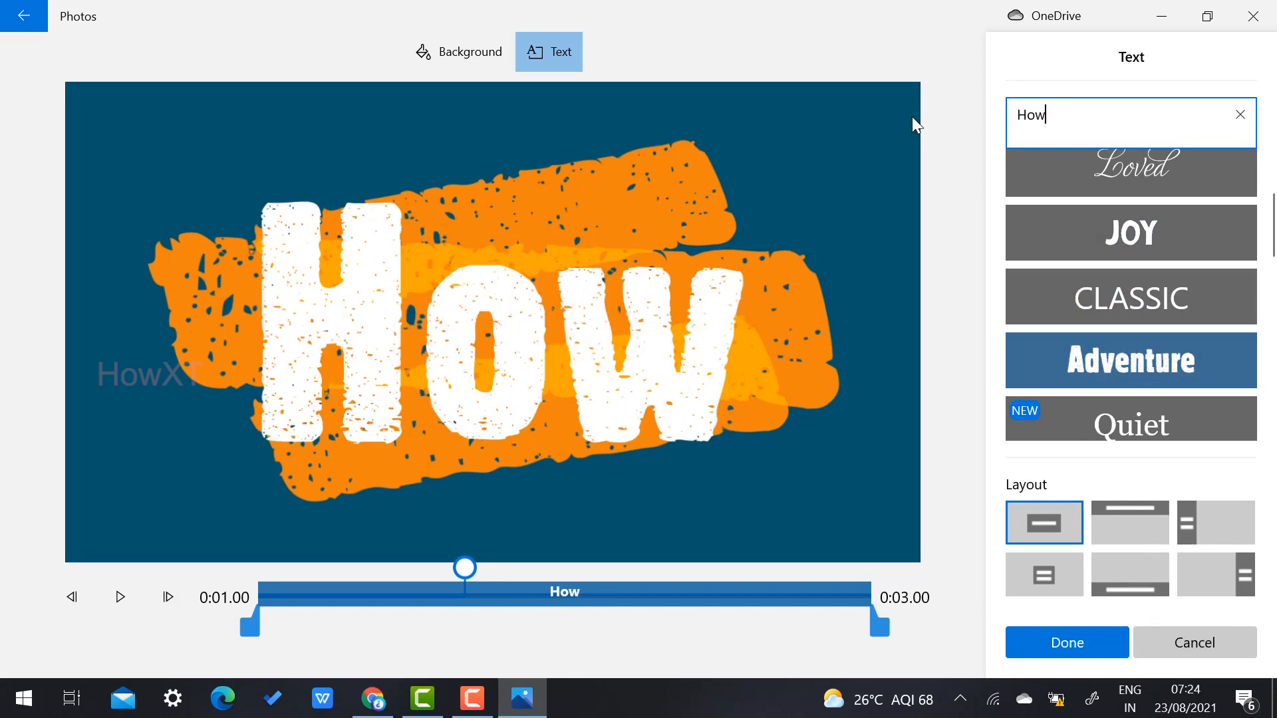
pyautogui.write('xt ')
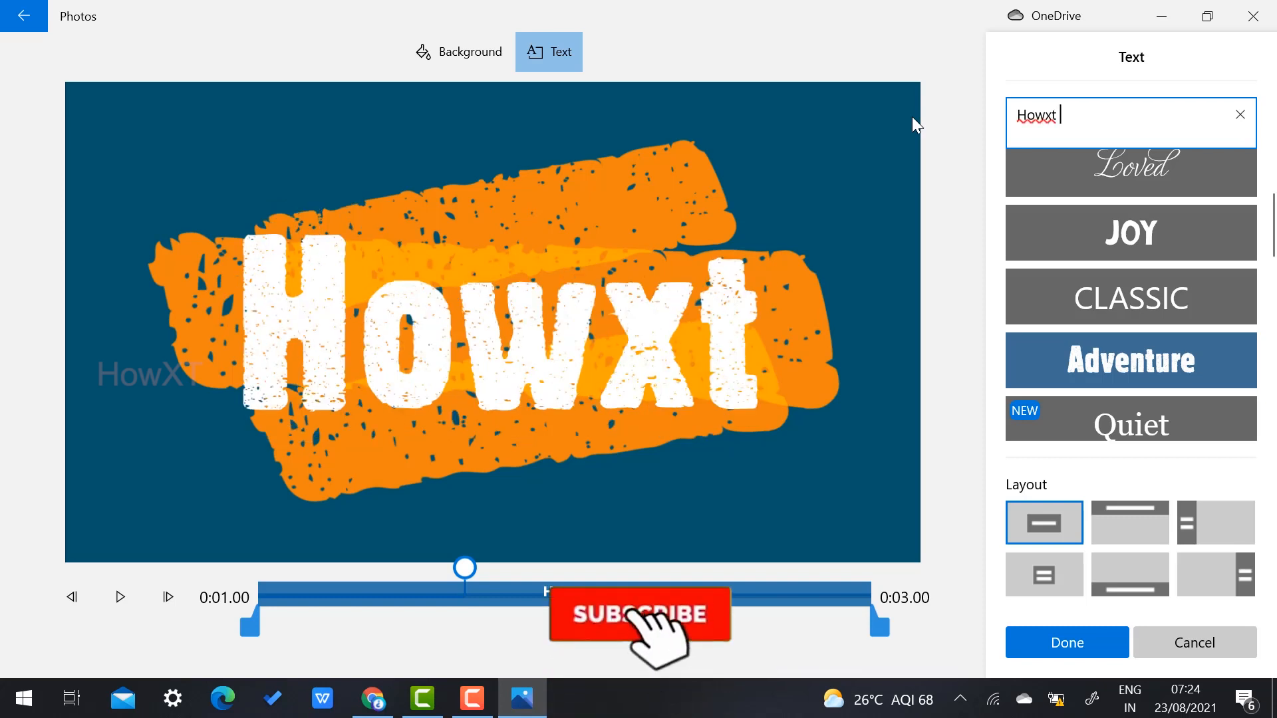
pyautogui.write('We')
pyautogui.press('BackSpace')
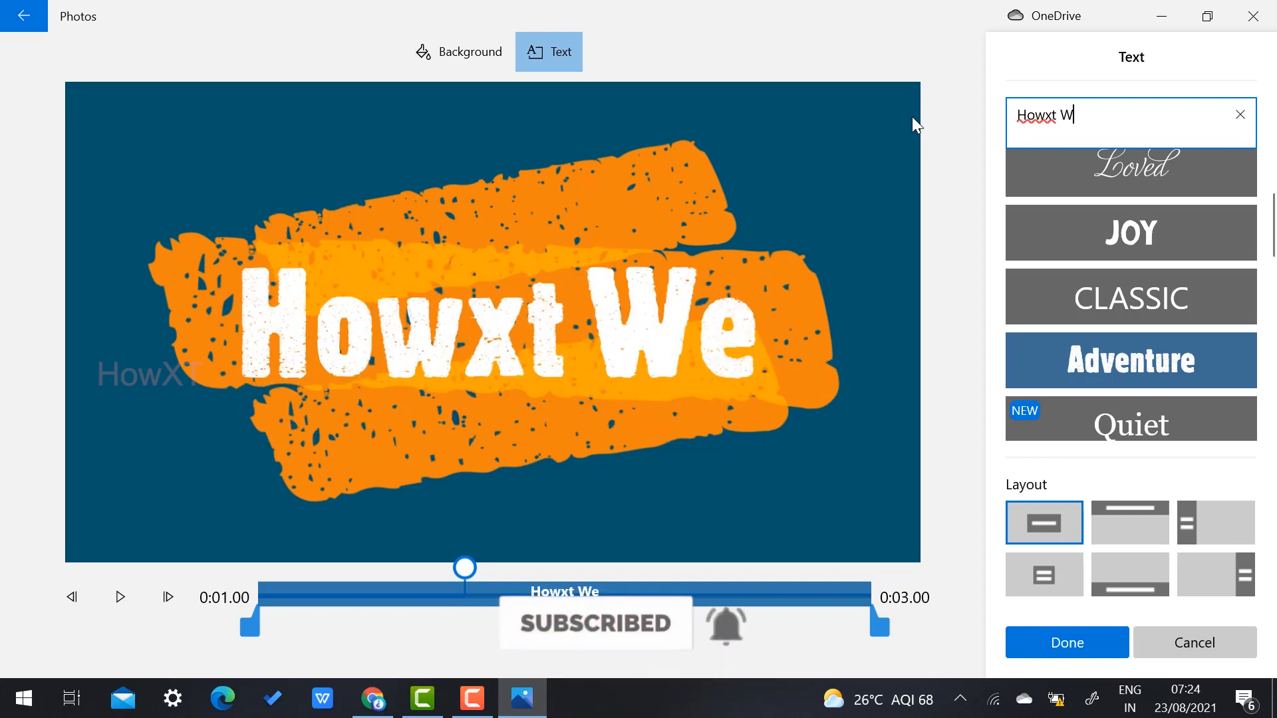
pyautogui.press('BackSpace')
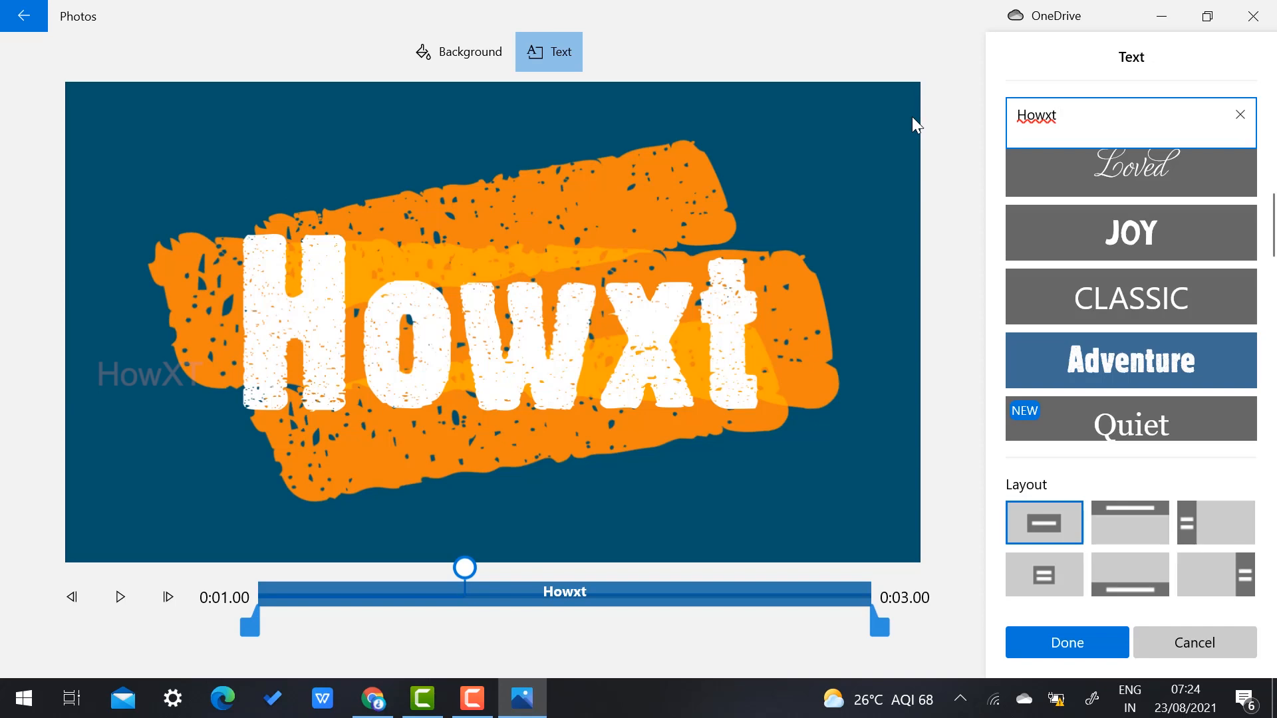
# Step: Try several title layouts and settle on placing the text at the bottom
pyautogui.click(1131, 501)
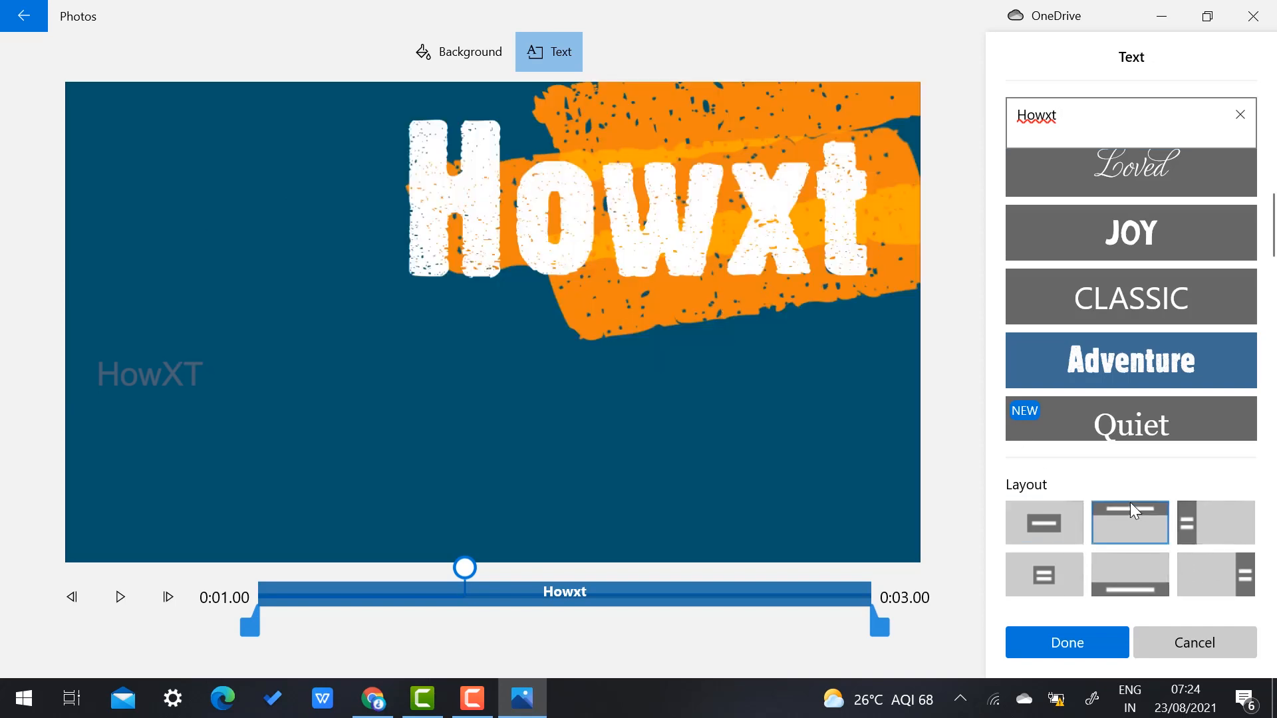
pyautogui.click(1201, 522)
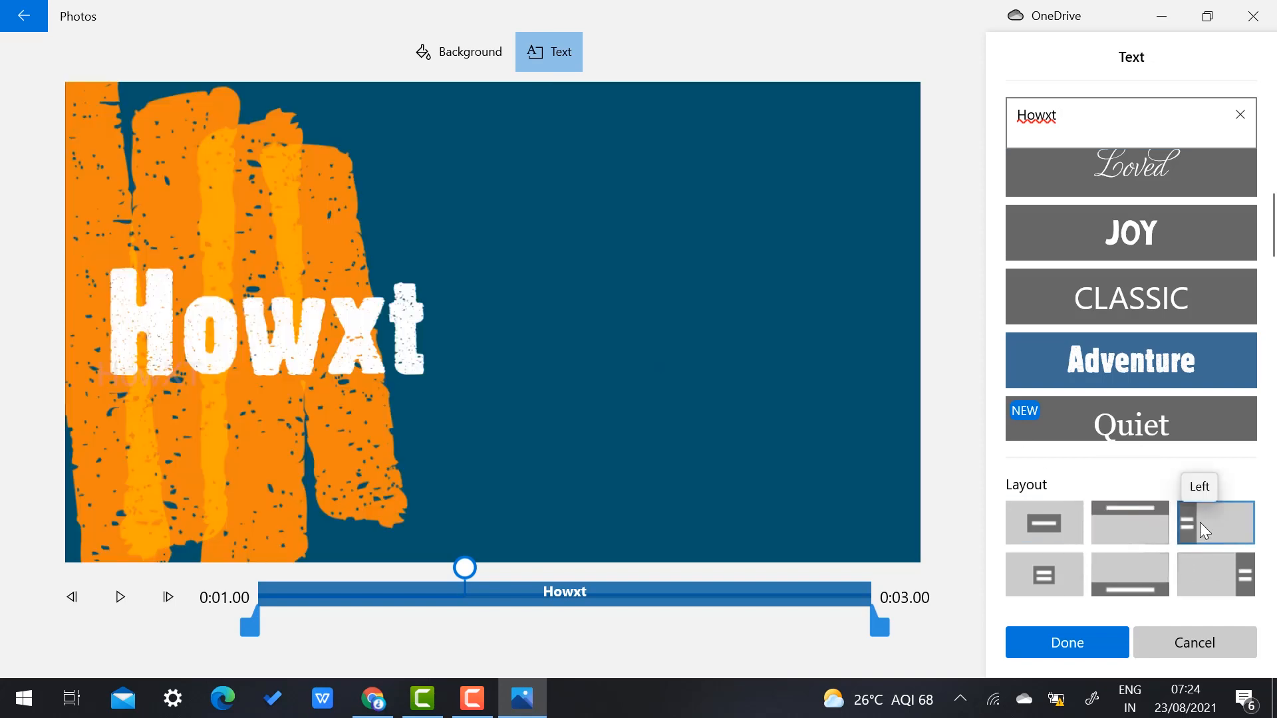
pyautogui.click(1101, 596)
pyautogui.click(1046, 568)
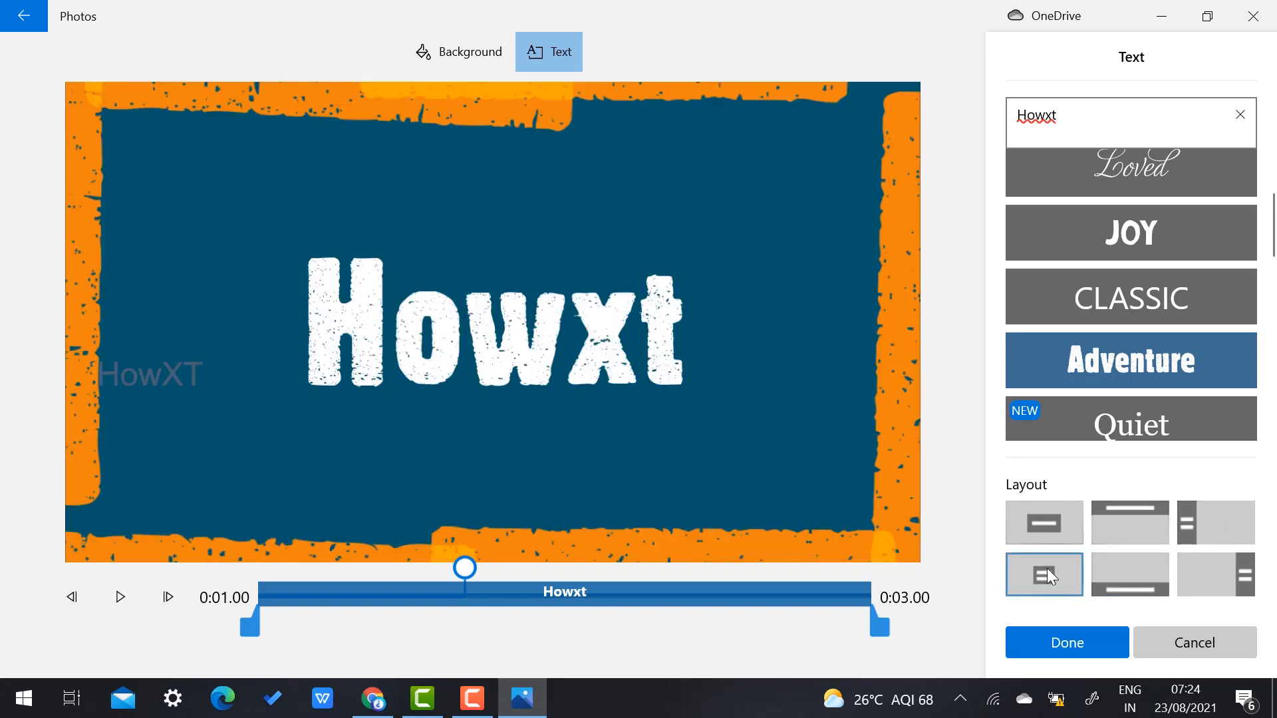
pyautogui.click(1165, 562)
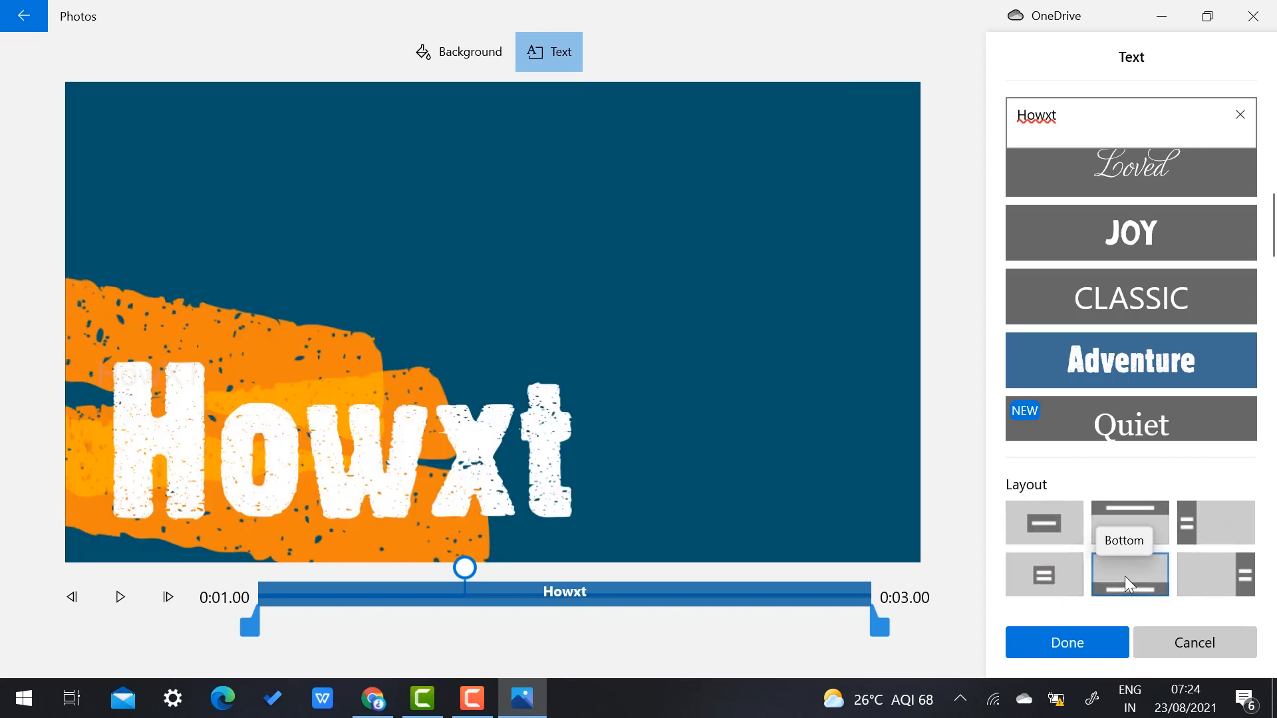
pyautogui.click(1194, 577)
pyautogui.click(1105, 580)
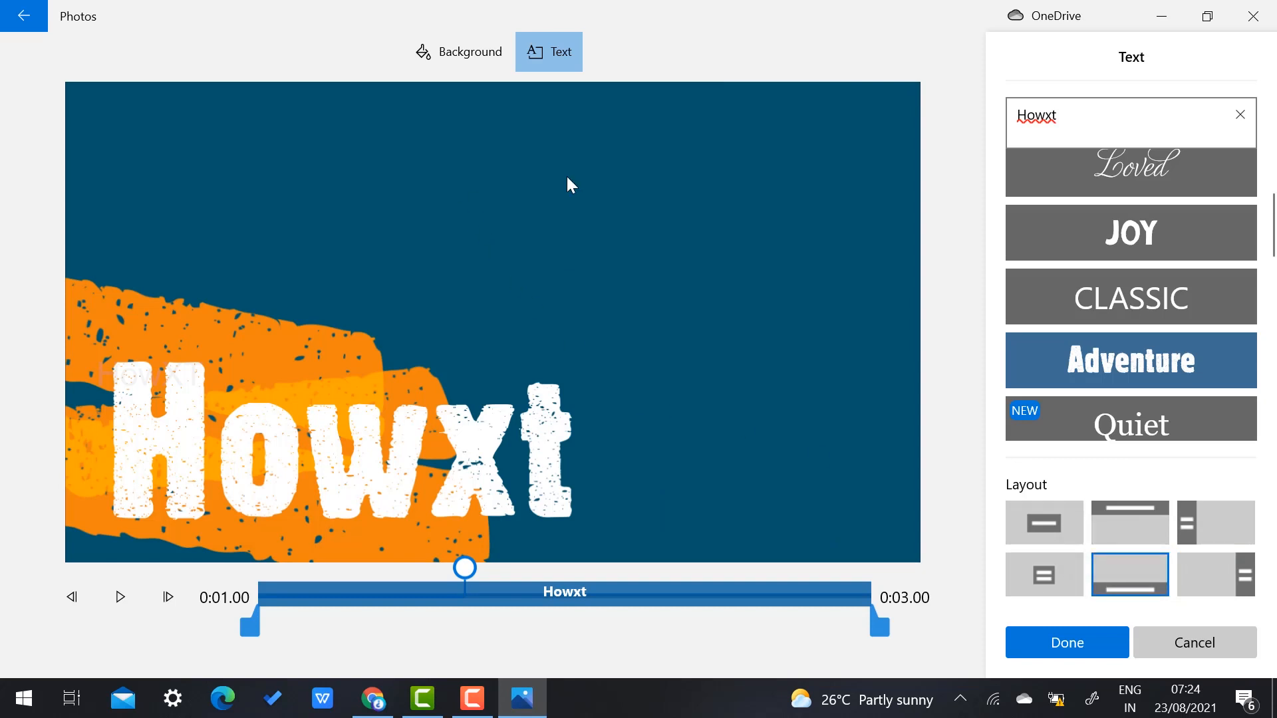
# Step: Give the title card a dark blue background after trying teal, green, purple and rust
pyautogui.click(453, 57)
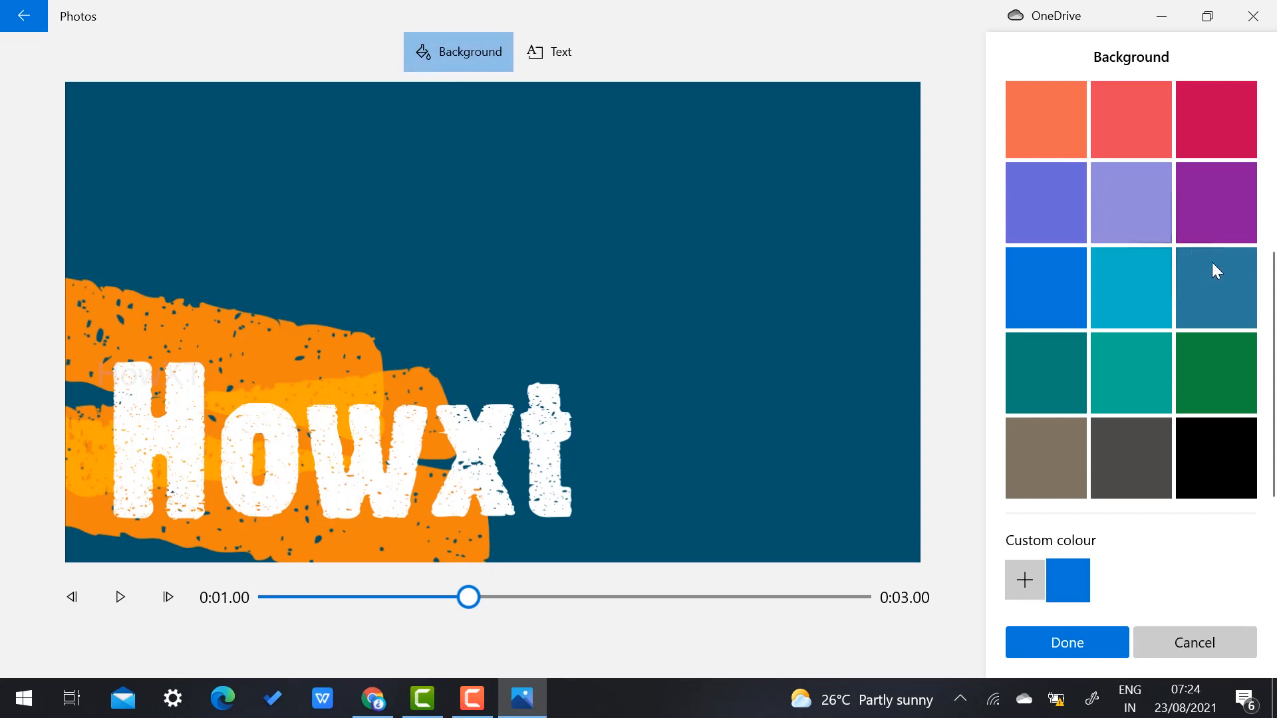
pyautogui.click(1153, 369)
pyautogui.click(1216, 368)
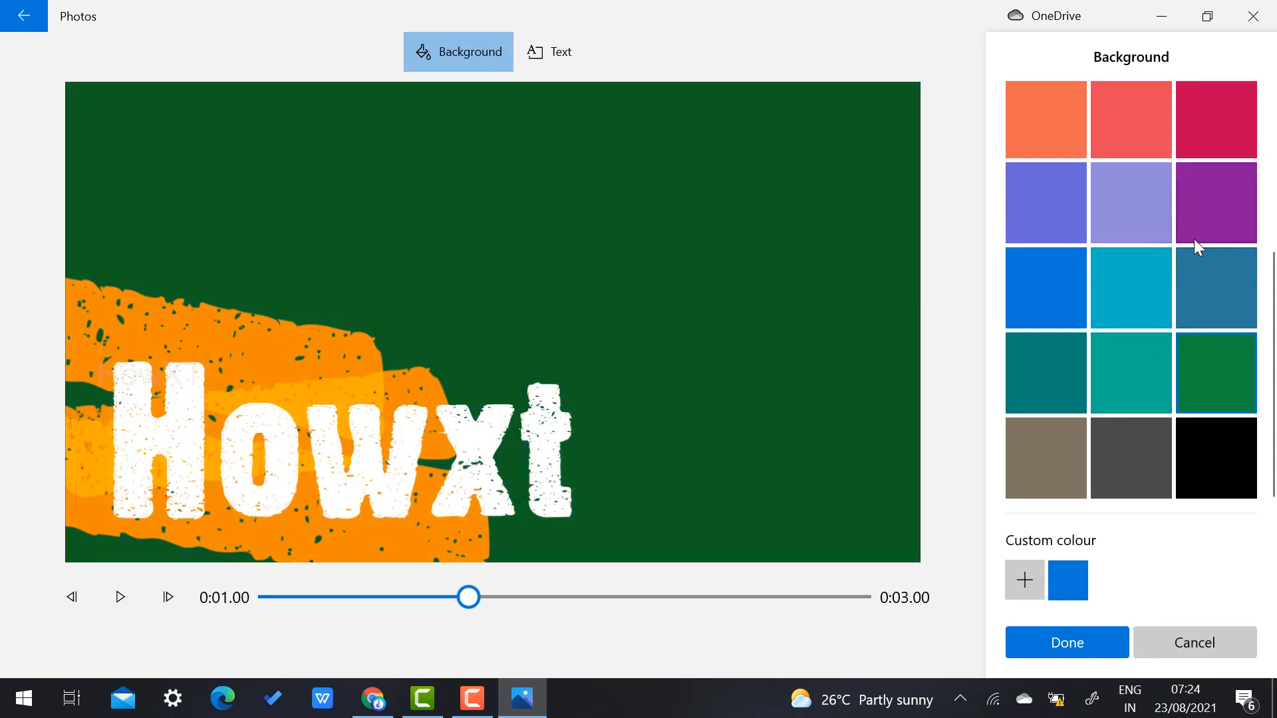
pyautogui.click(1059, 229)
pyautogui.click(1045, 298)
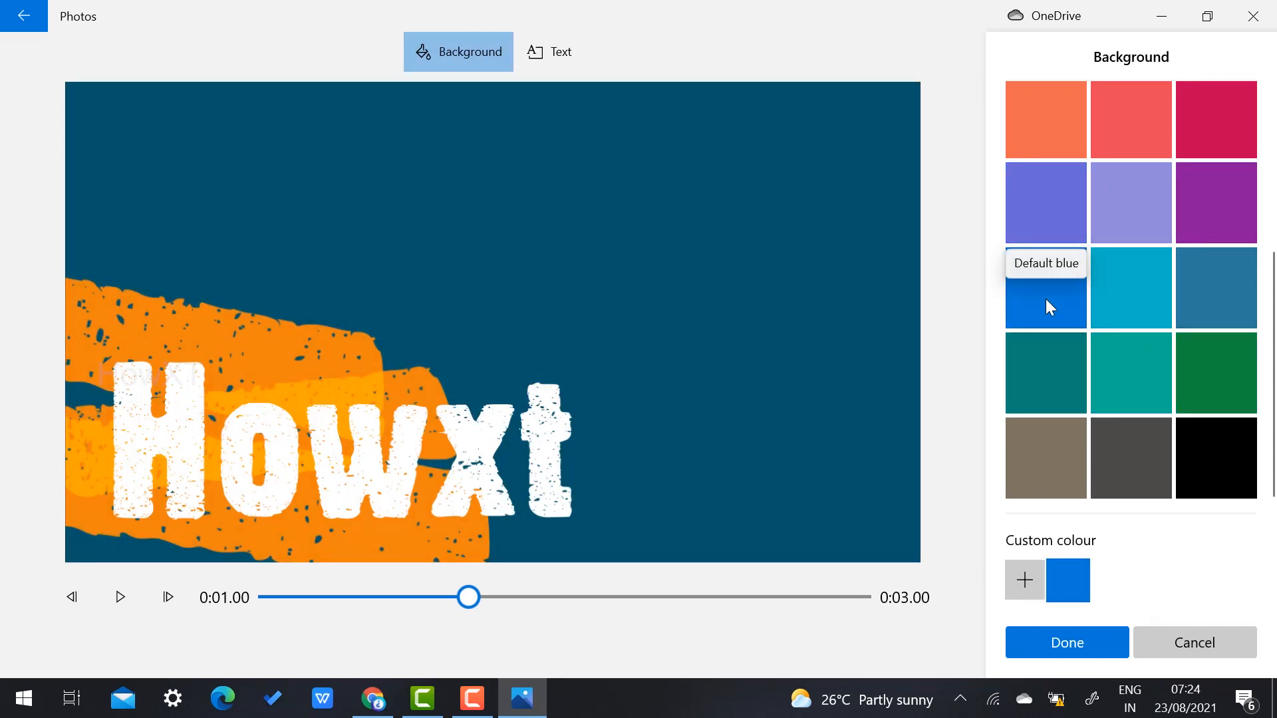
pyautogui.click(1060, 216)
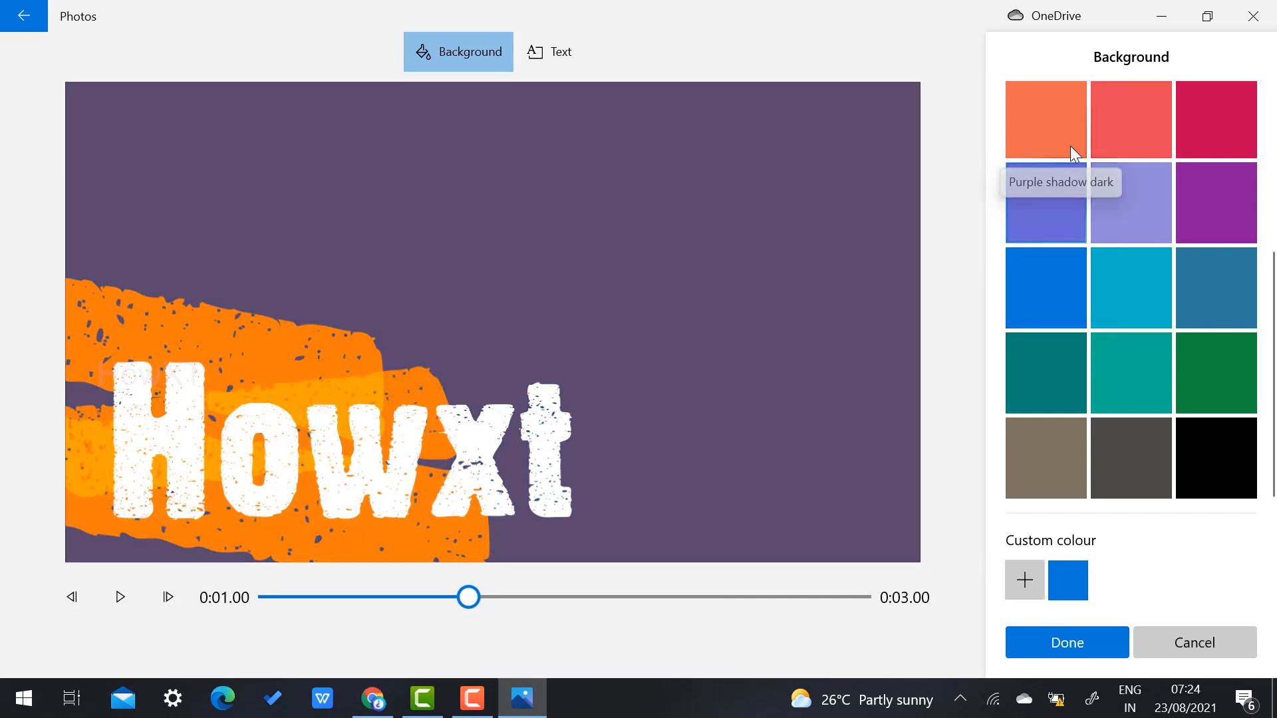
pyautogui.click(1060, 126)
pyautogui.click(1049, 255)
pyautogui.click(1051, 302)
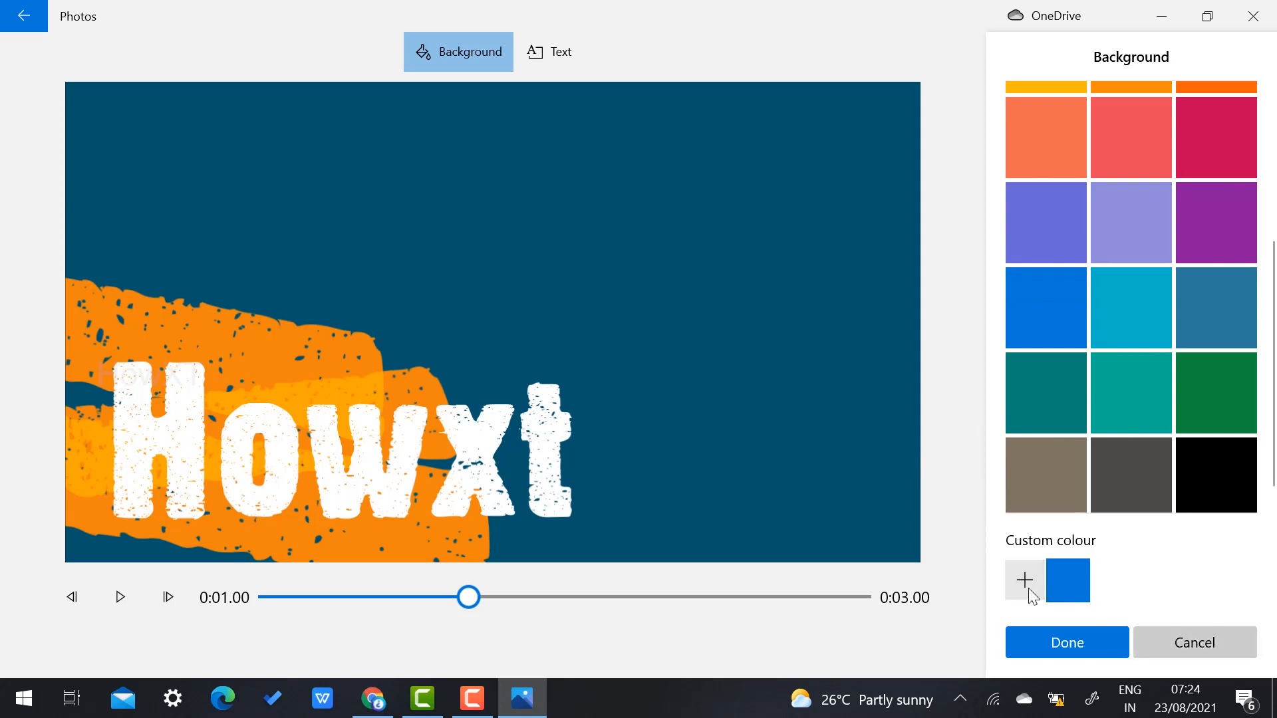
pyautogui.click(1089, 647)
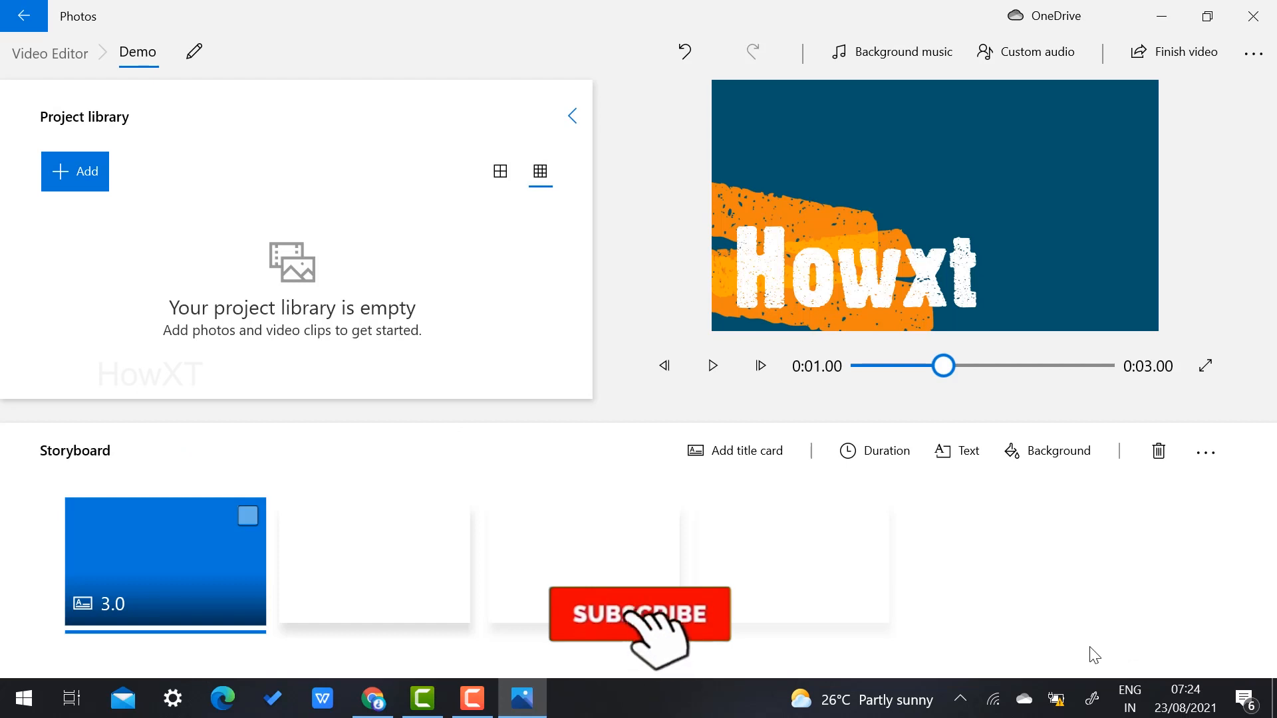
# Step: Play the Howxt title card twice, then show the Project library's media source options
pyautogui.click(732, 363)
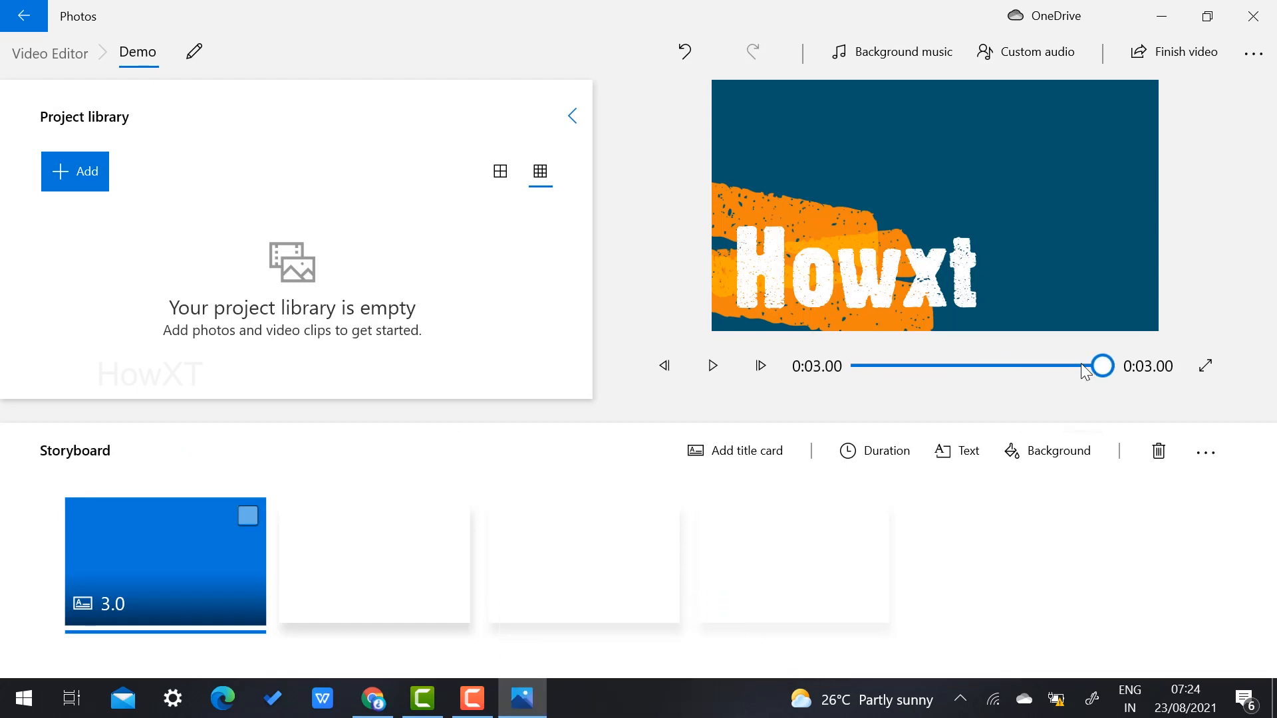
pyautogui.click(720, 367)
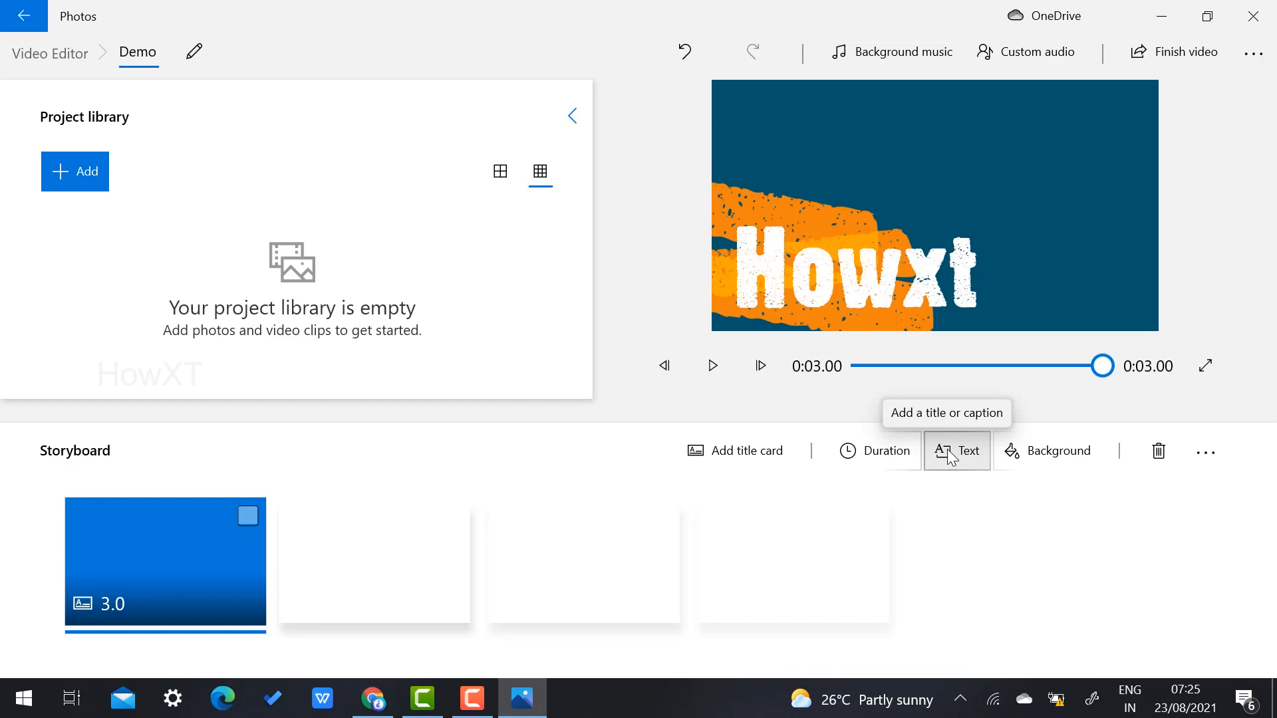
pyautogui.click(65, 174)
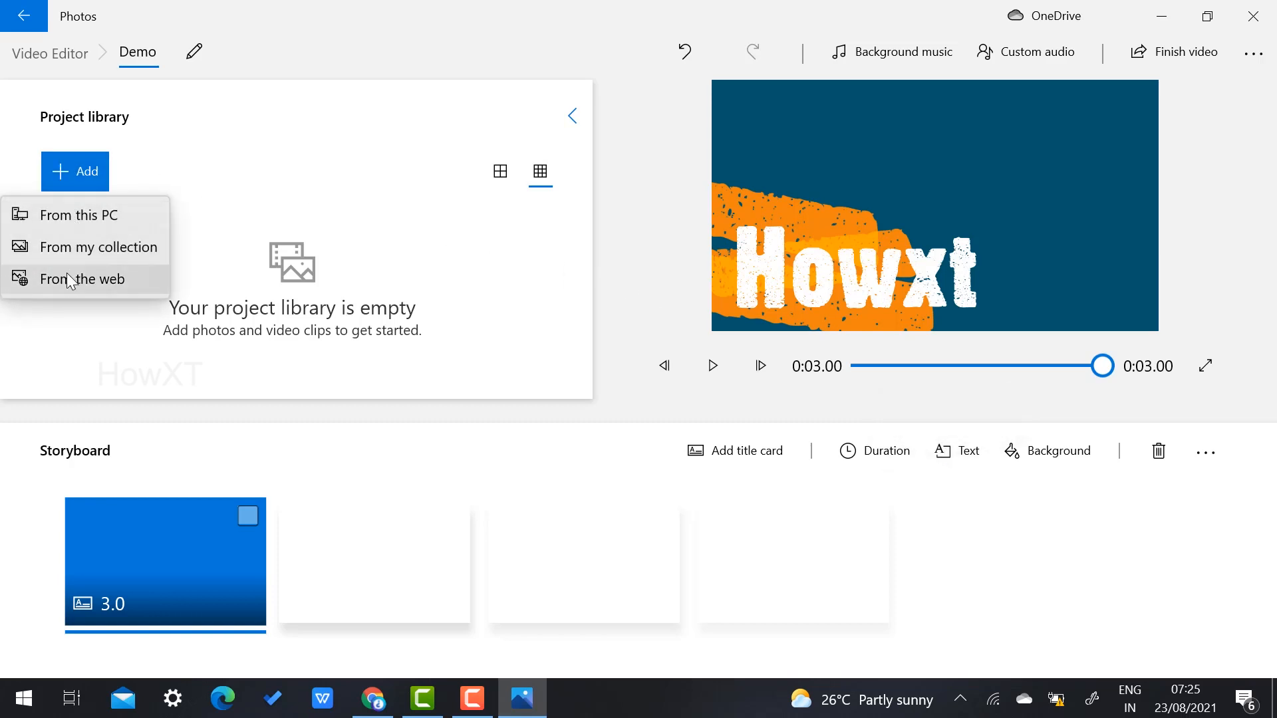
# Step: Import the howxt50videopromo video from D:\Desktop-Bkup\how into the project library
pyautogui.click(83, 206)
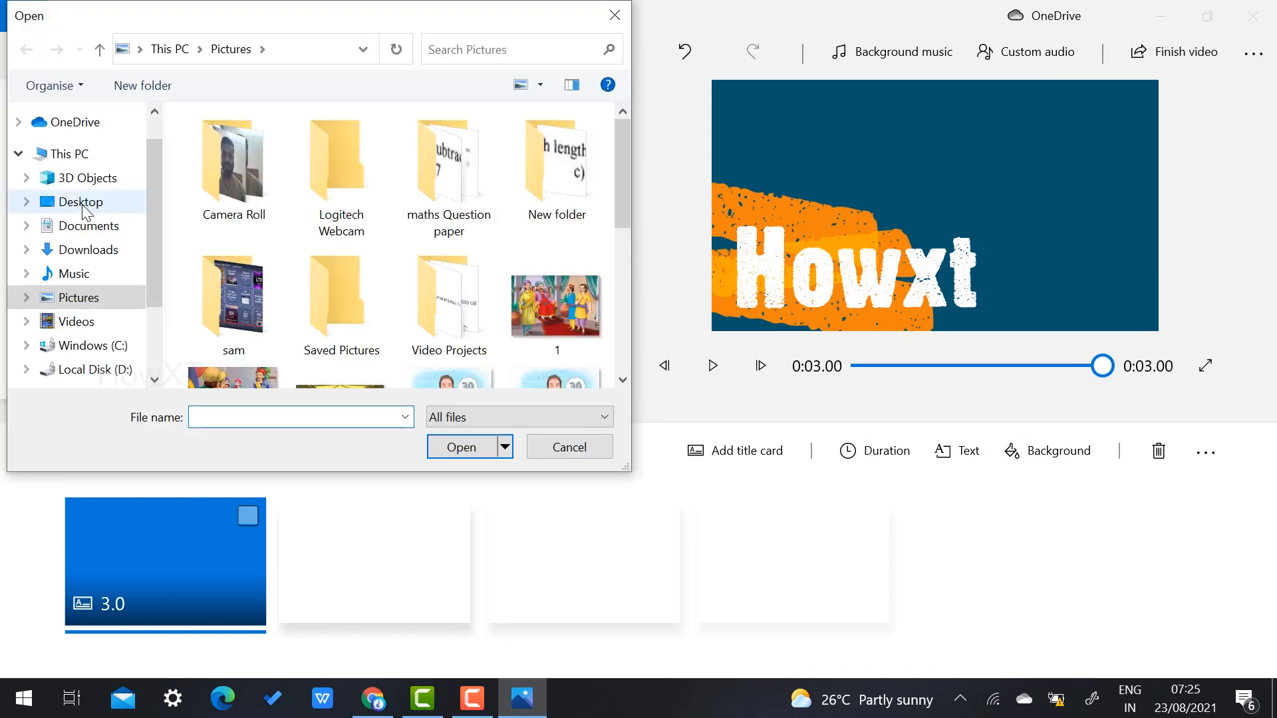
pyautogui.click(107, 369)
pyautogui.click(270, 171)
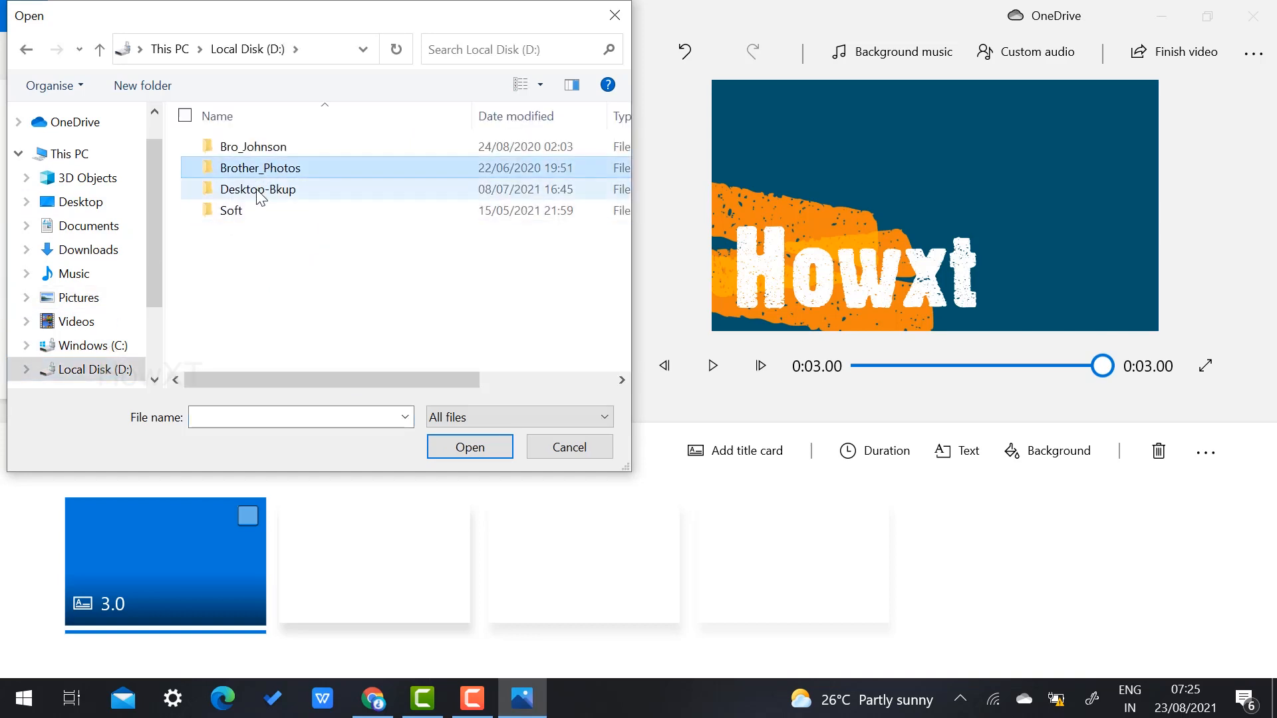
pyautogui.click(260, 193)
pyautogui.doubleClick(260, 193)
pyautogui.doubleClick(263, 200)
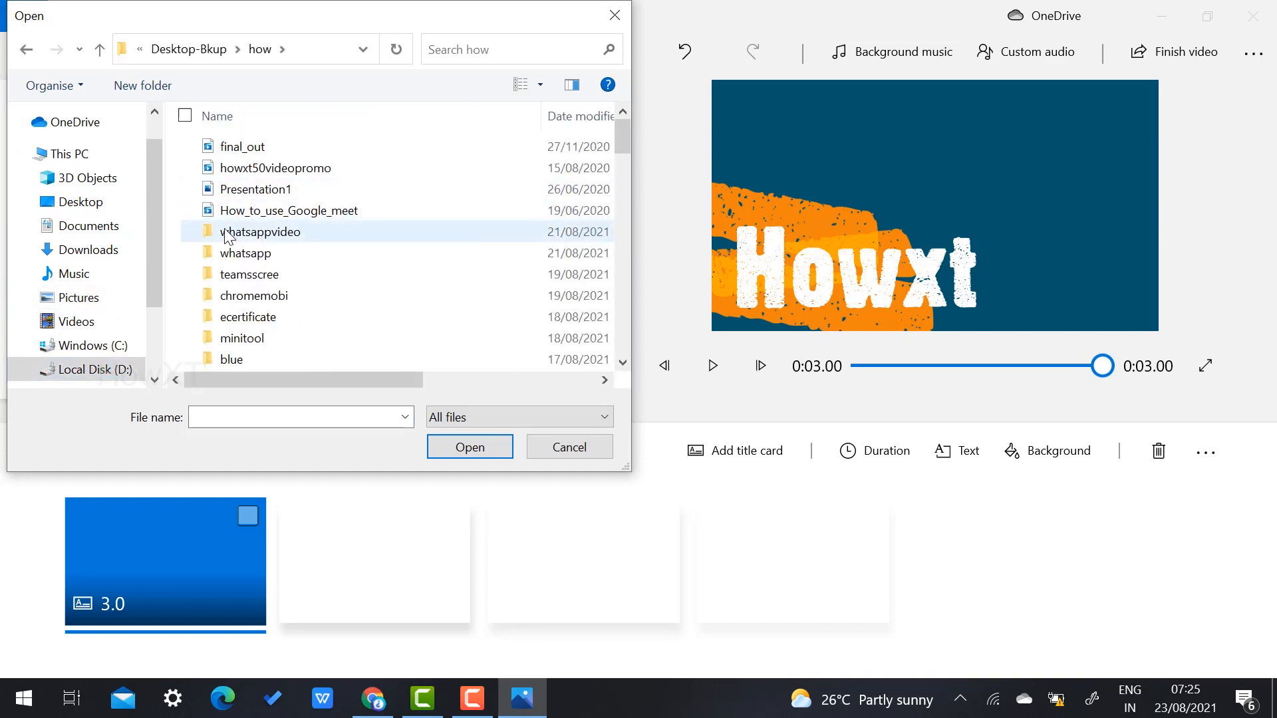
pyautogui.click(251, 171)
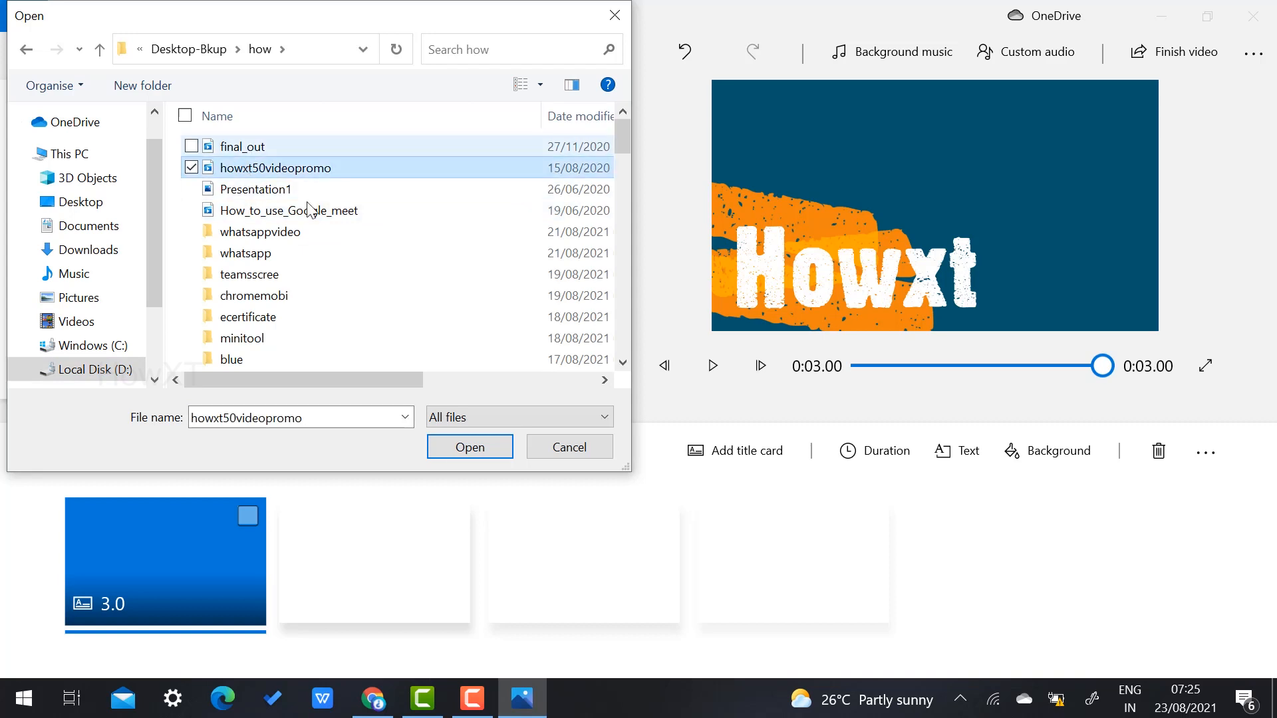
pyautogui.click(469, 447)
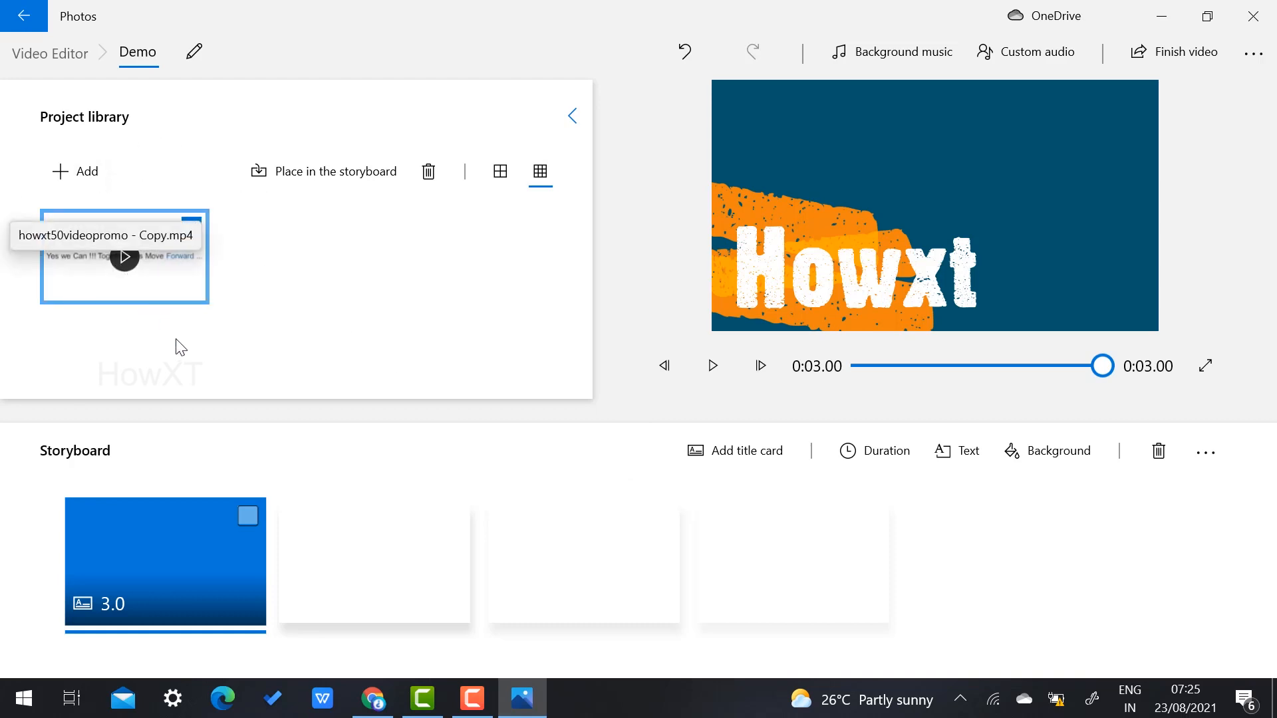
# Step: Place the promo video second in the storyboard, after the title card, and open it for trimming
pyautogui.moveTo(173, 286); pyautogui.dragTo(376, 570)
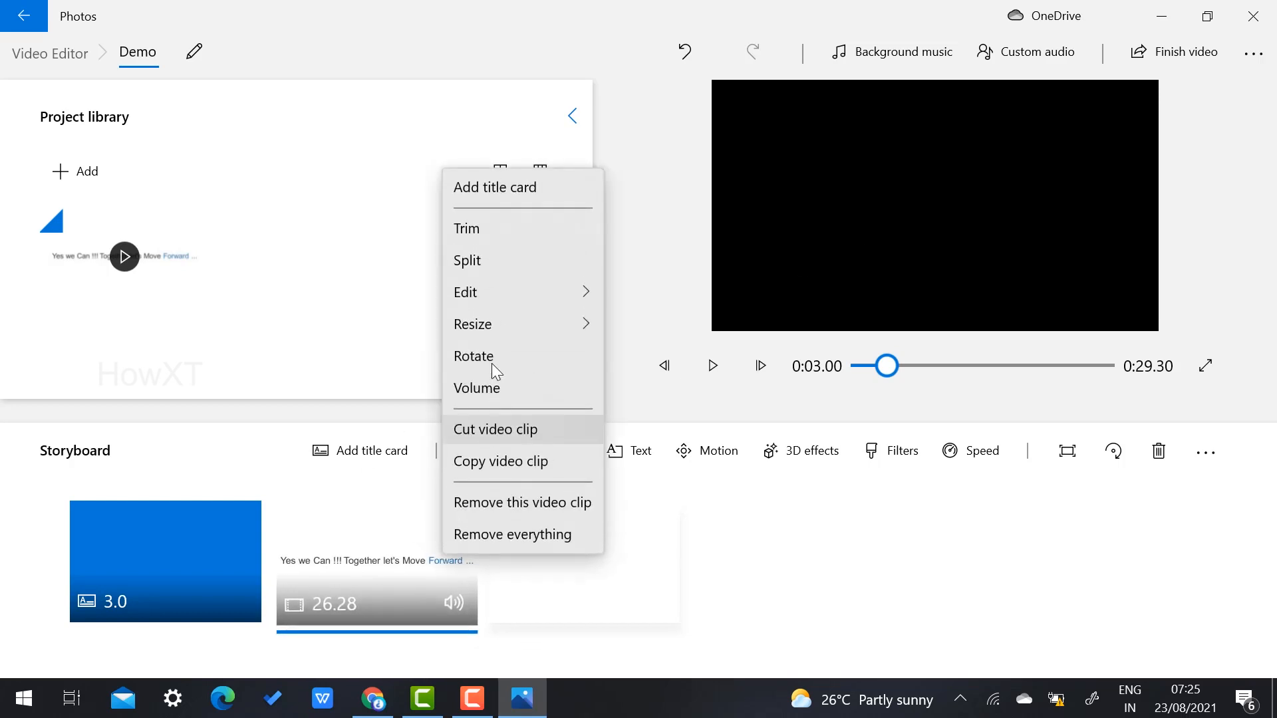
pyautogui.moveTo(476, 299)
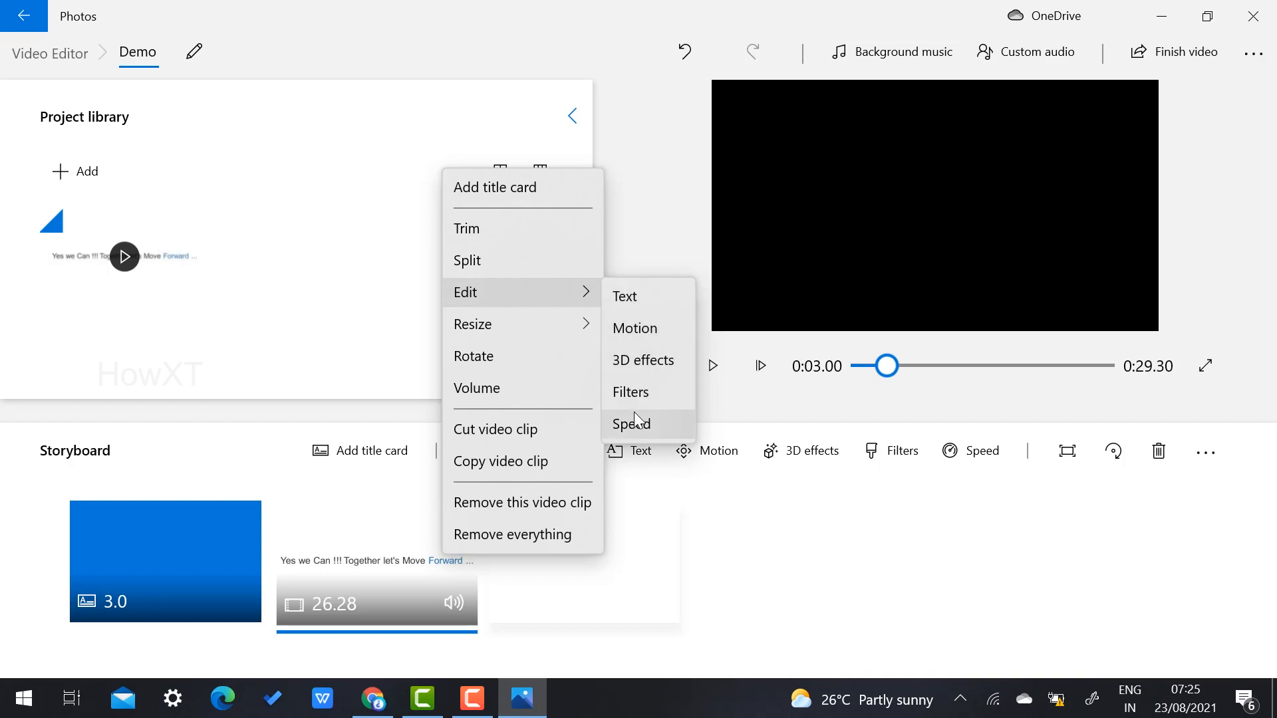
pyautogui.click(400, 588)
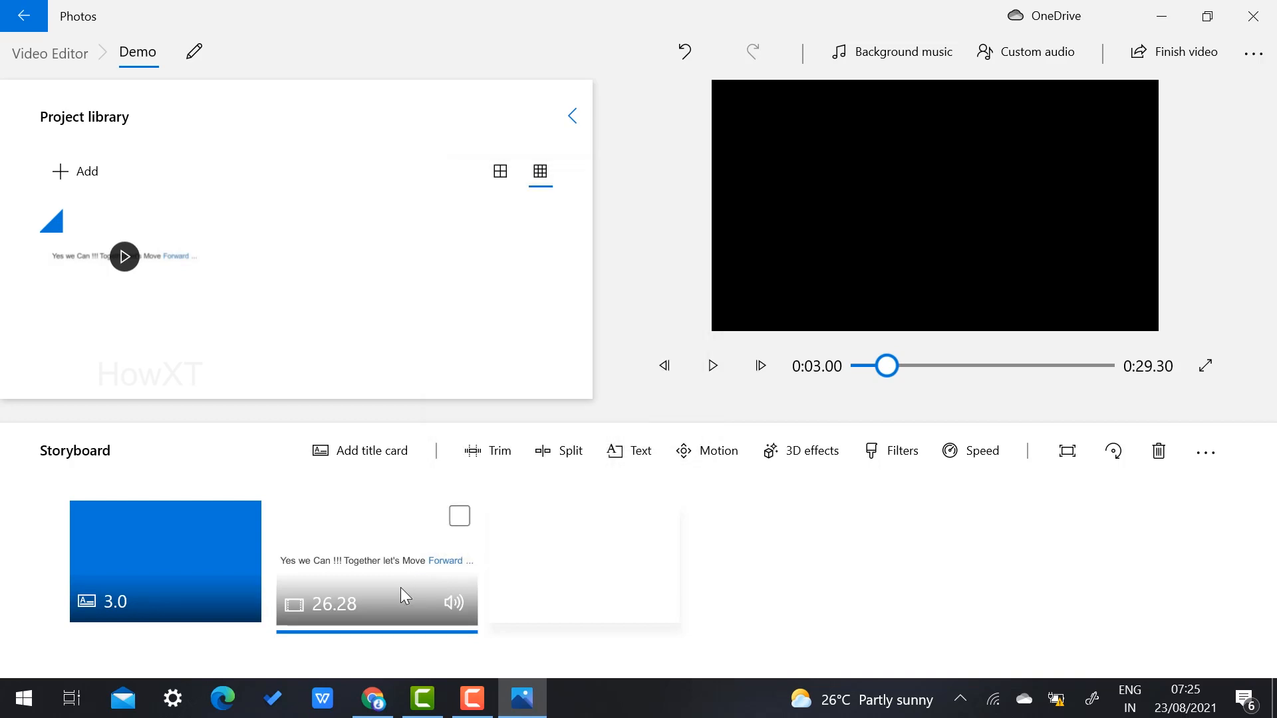
pyautogui.click(490, 457)
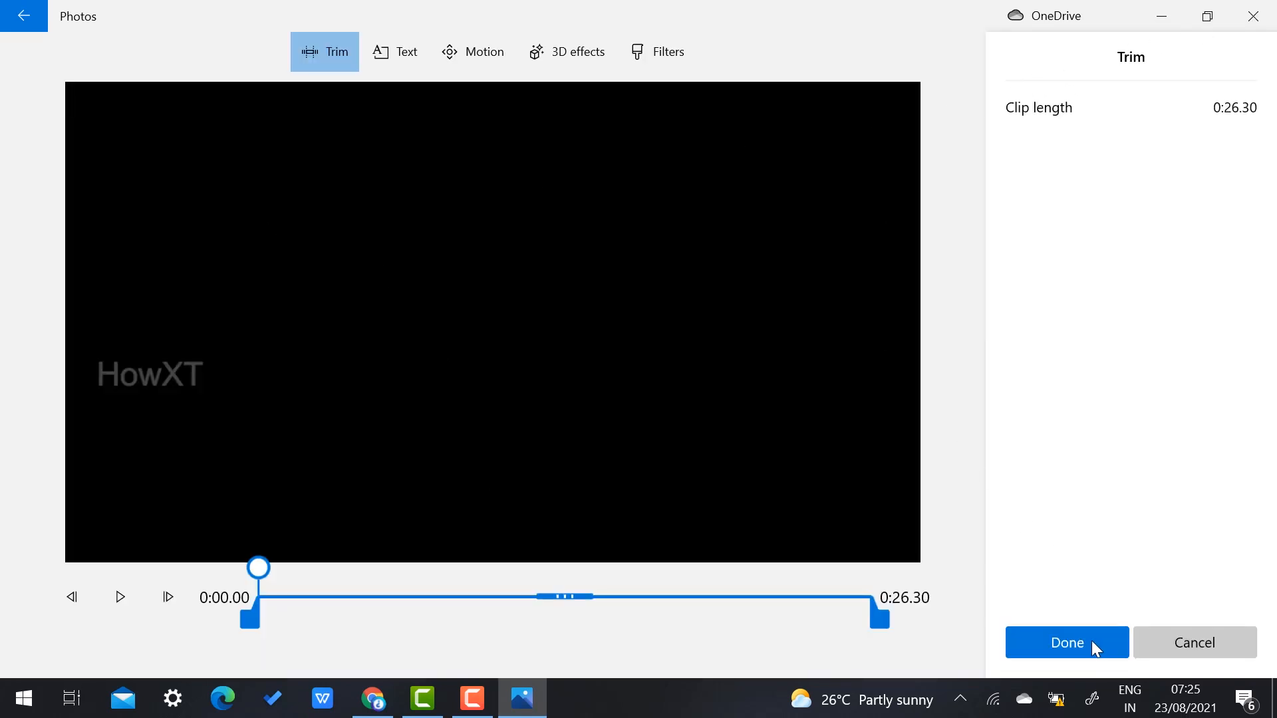
# Step: Trim the promo clip to start at 0:11.66, leaving 0:14.63 of footage
pyautogui.click(1164, 642)
pyautogui.click(499, 451)
pyautogui.moveTo(269, 616); pyautogui.dragTo(528, 617)
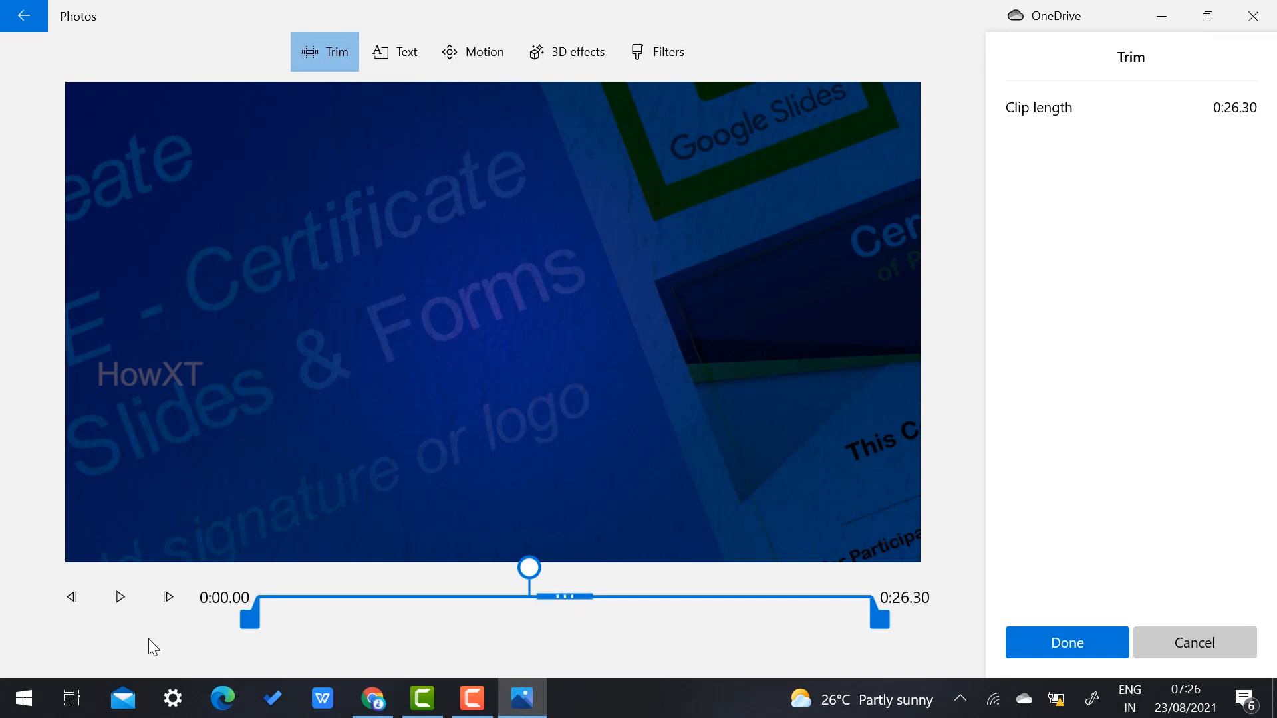
pyautogui.moveTo(244, 621); pyautogui.dragTo(520, 616)
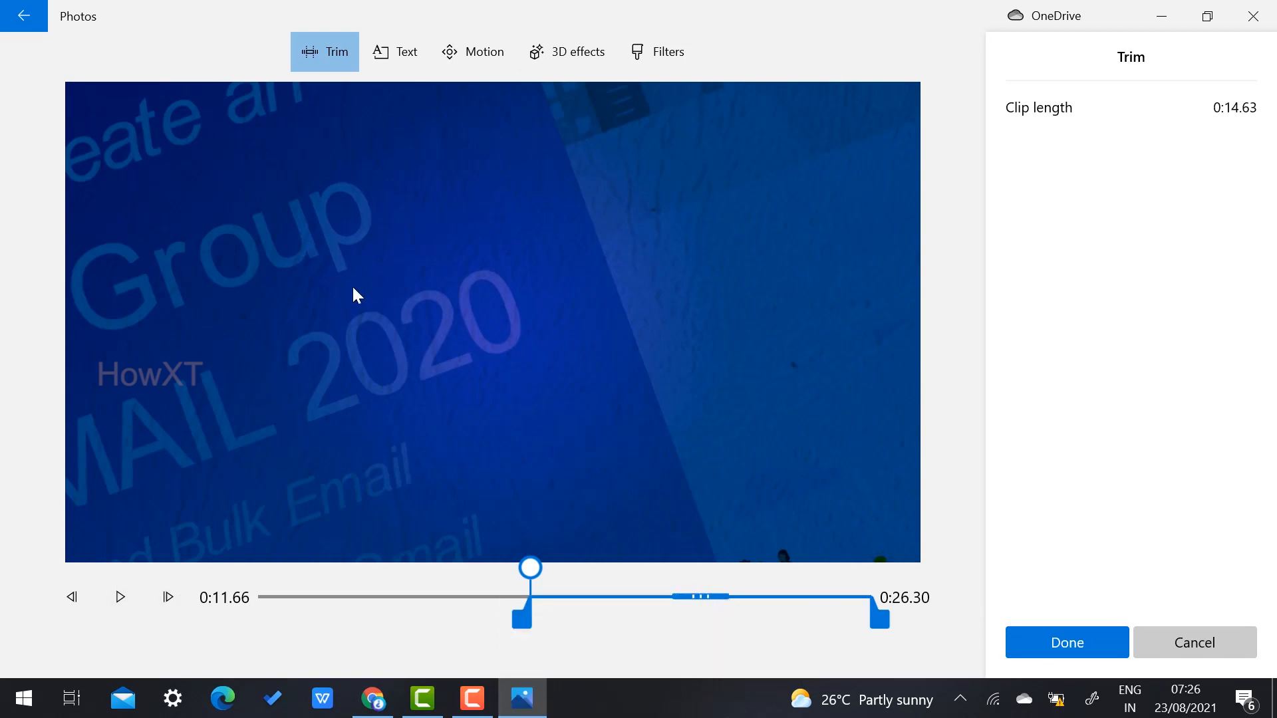
pyautogui.click(389, 53)
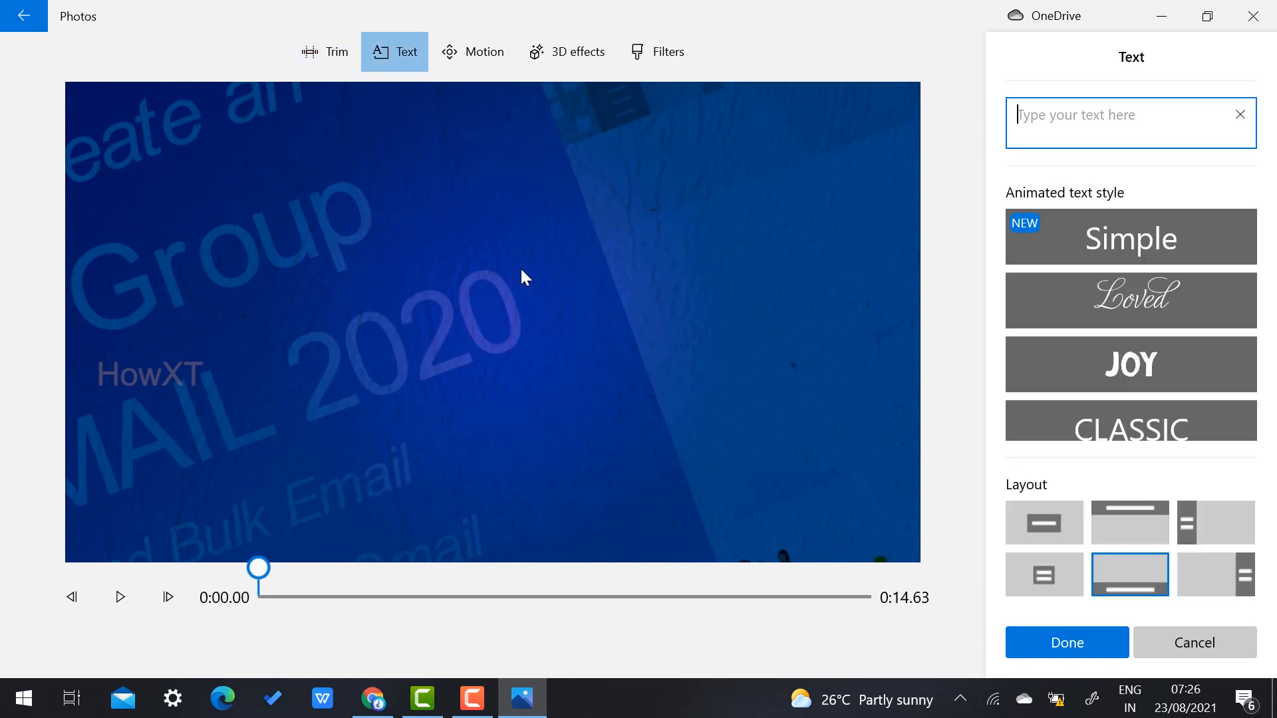
pyautogui.click(1150, 301)
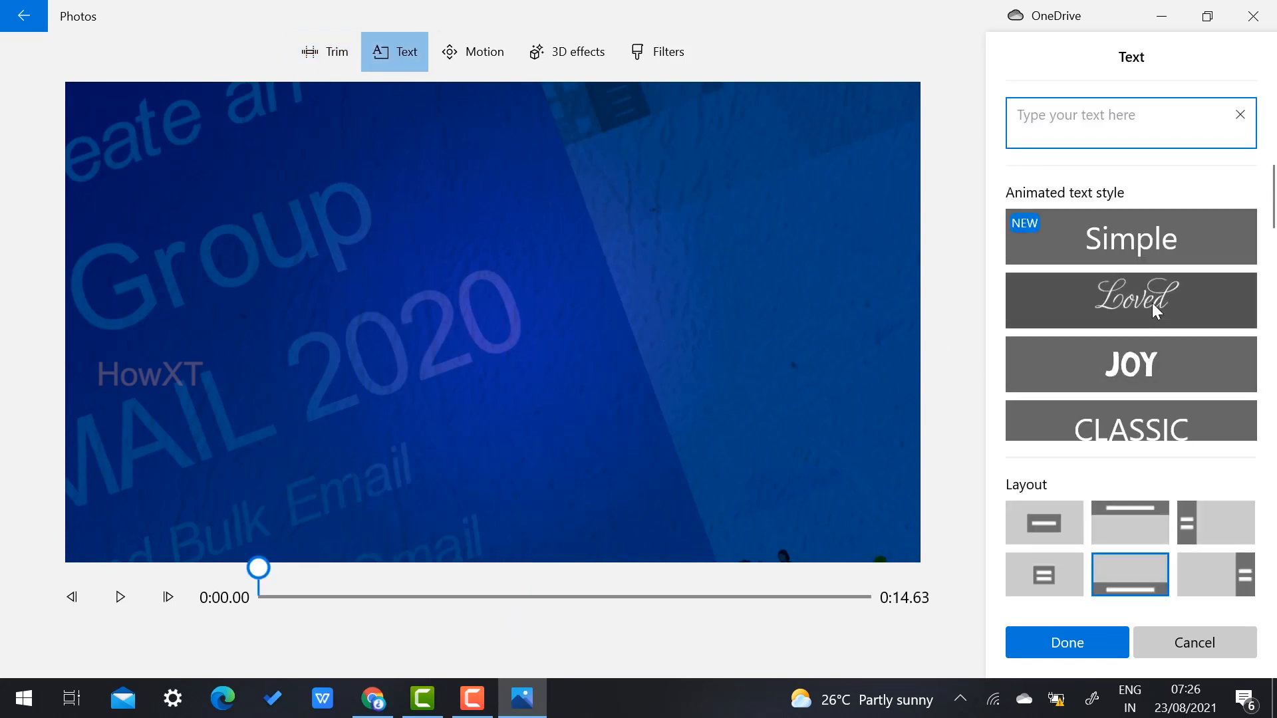
pyautogui.click(1109, 117)
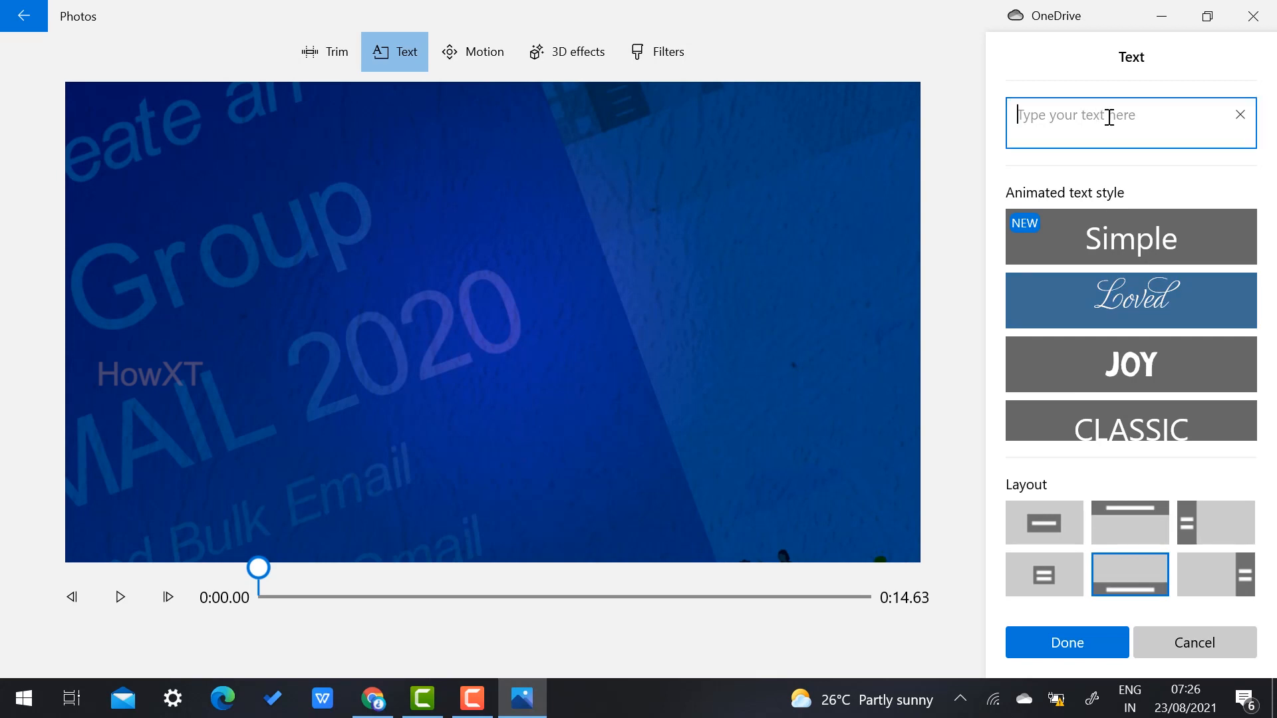
pyautogui.write('Howxt')
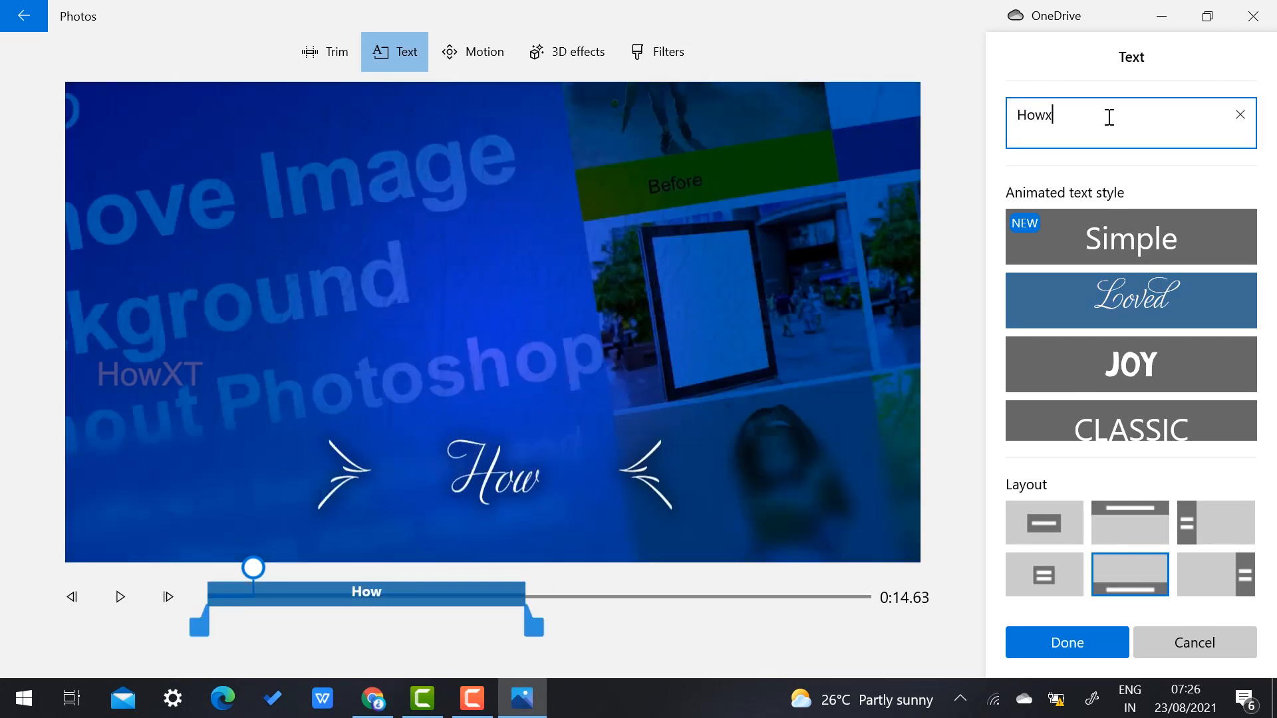
pyautogui.write(' life')
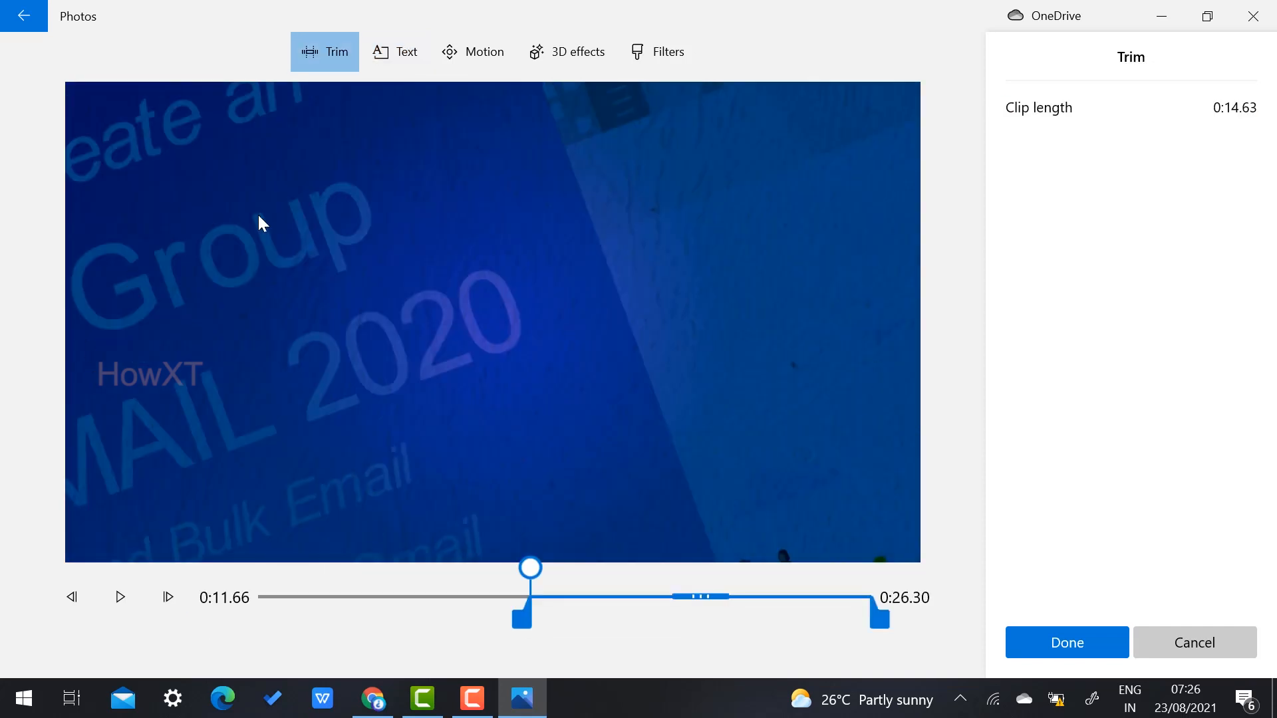
# Step: Confirm the trim, play back the 0:17.63 project, and show the library's Add media sources
pyautogui.click(1083, 641)
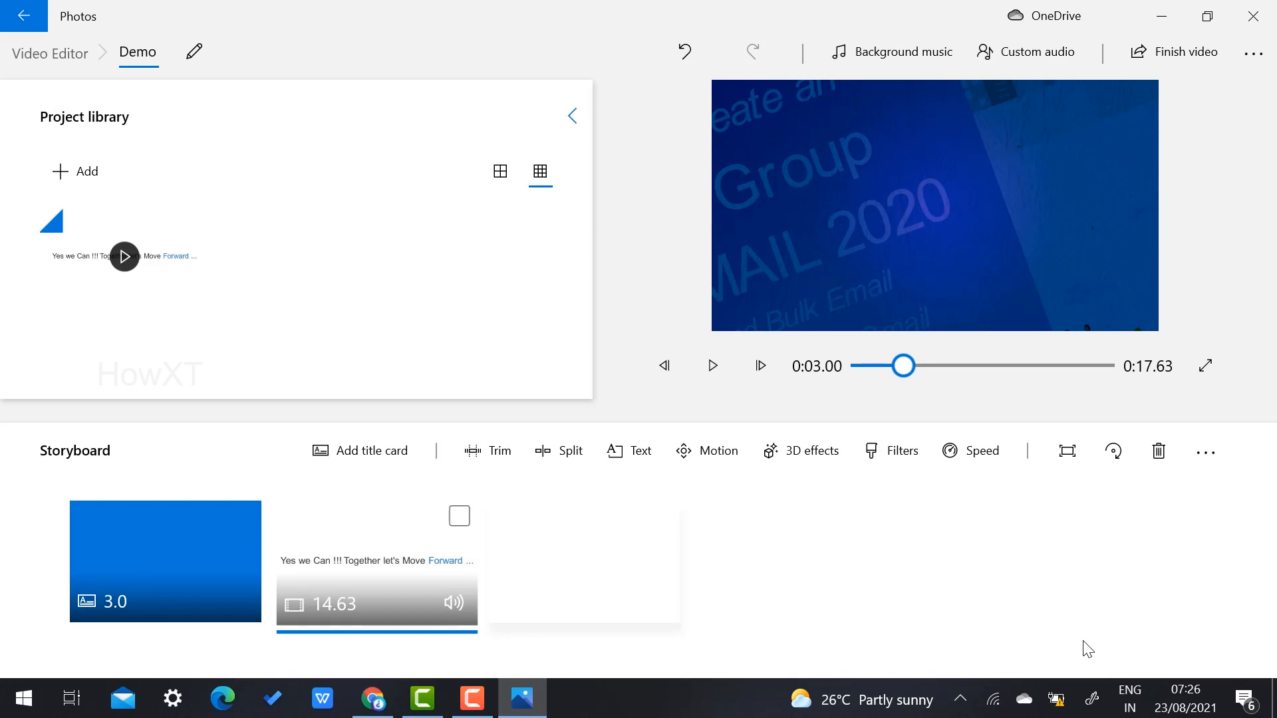
pyautogui.click(713, 365)
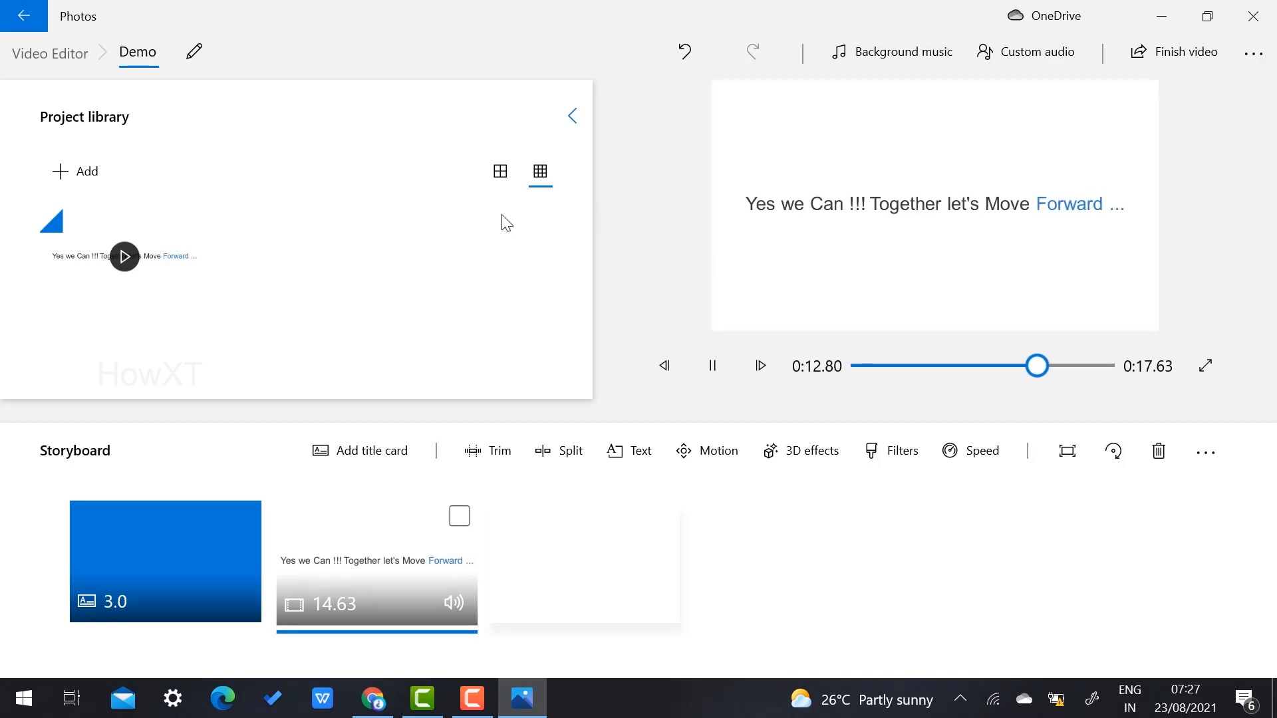
pyautogui.click(66, 172)
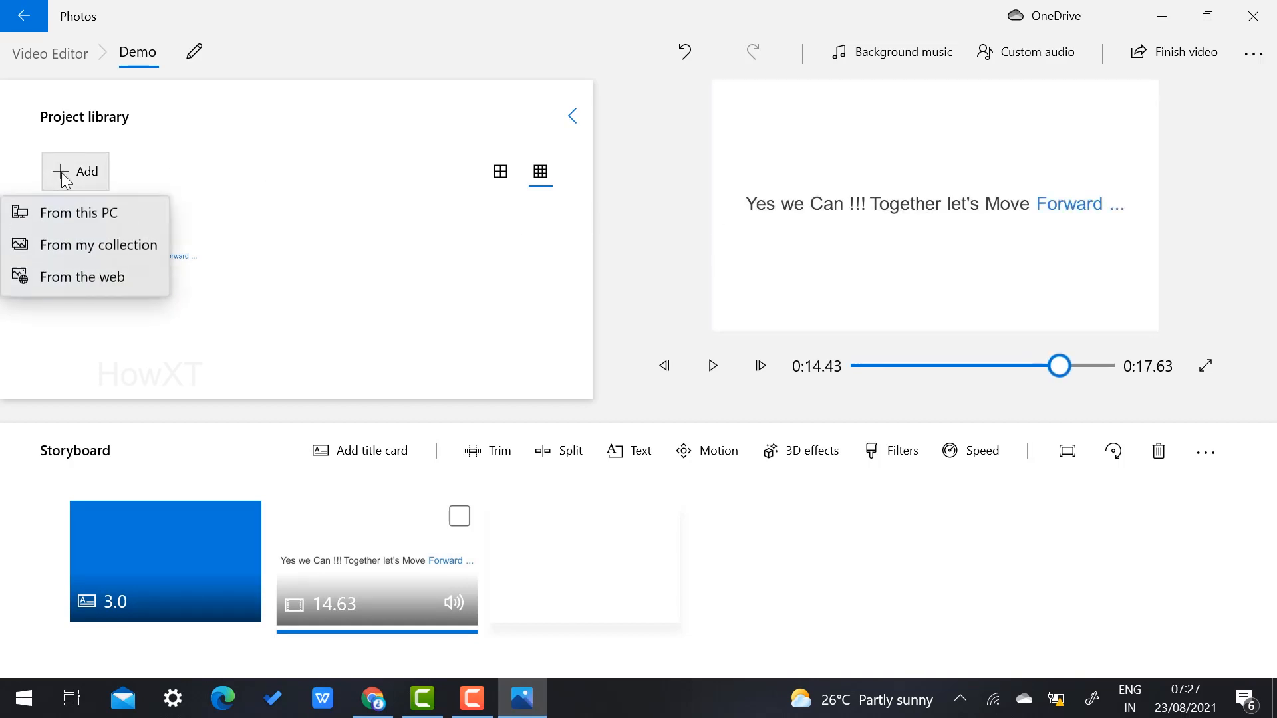
# Step: Import howtomakewhatsappvideocallonlaptop.jpg from Downloads and place it third in the storyboard
pyautogui.click(80, 214)
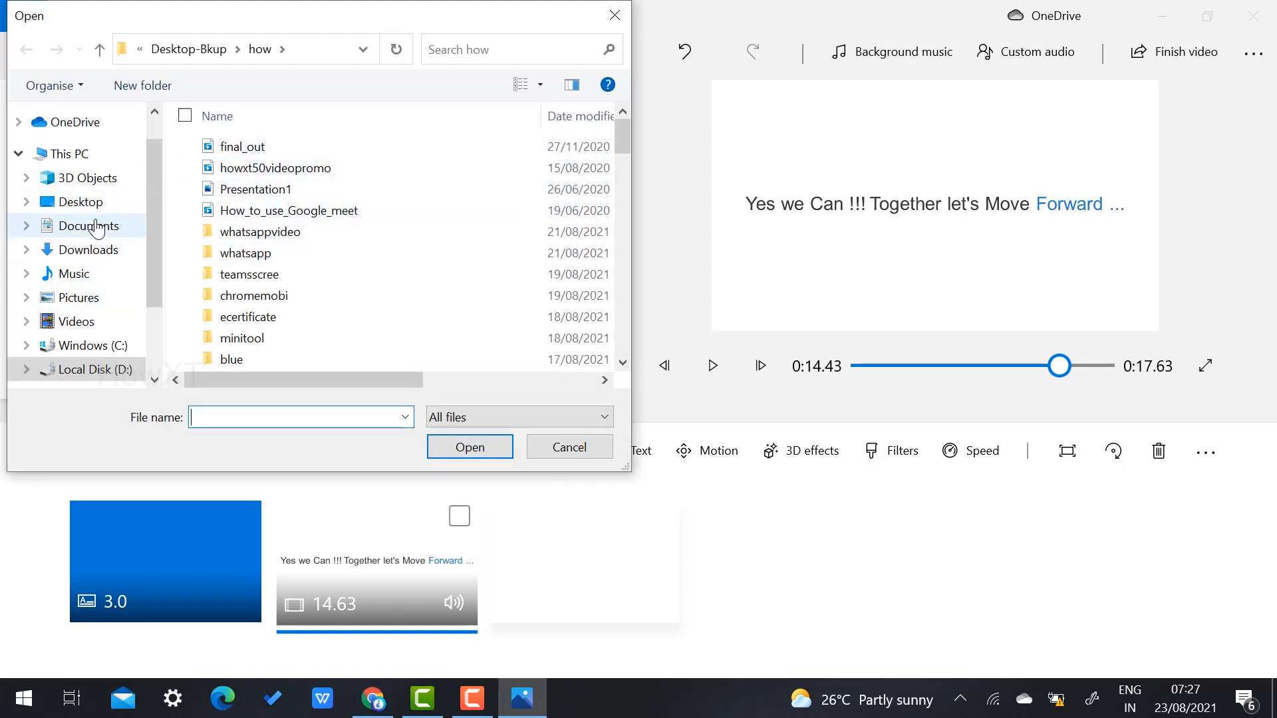
pyautogui.click(83, 251)
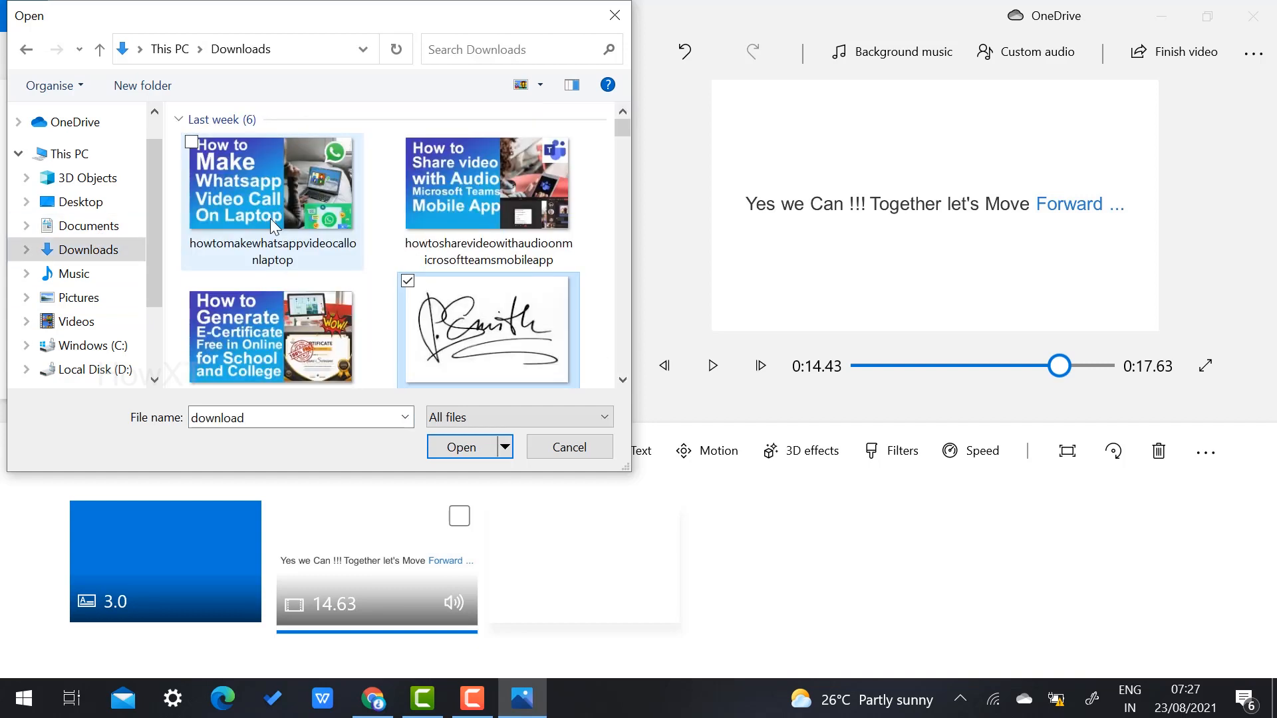
pyautogui.click(241, 186)
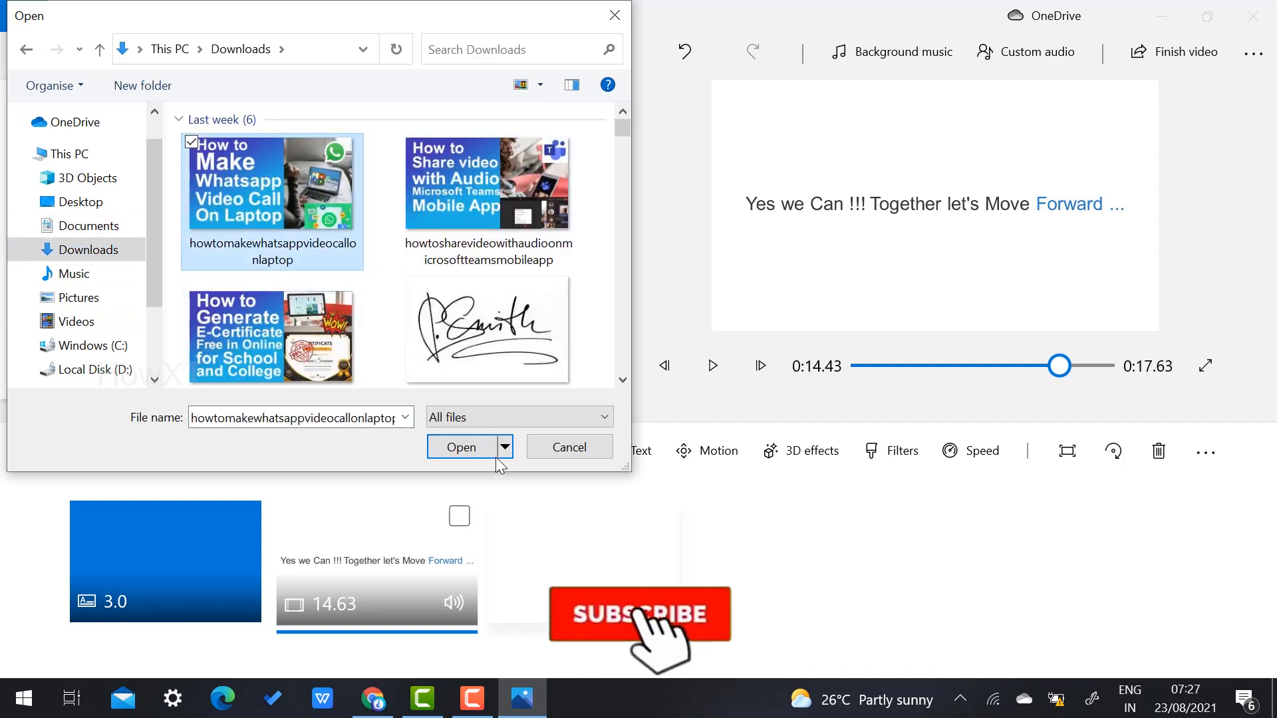
pyautogui.click(465, 448)
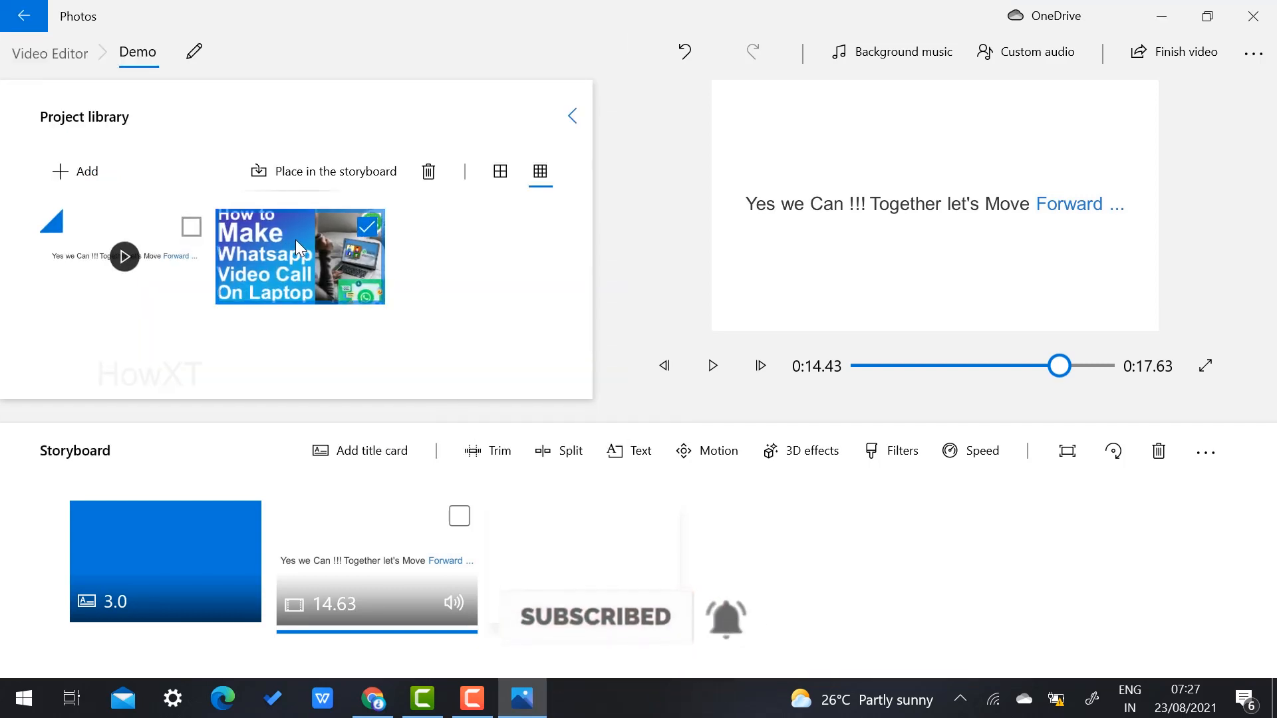
pyautogui.moveTo(295, 239); pyautogui.dragTo(584, 581)
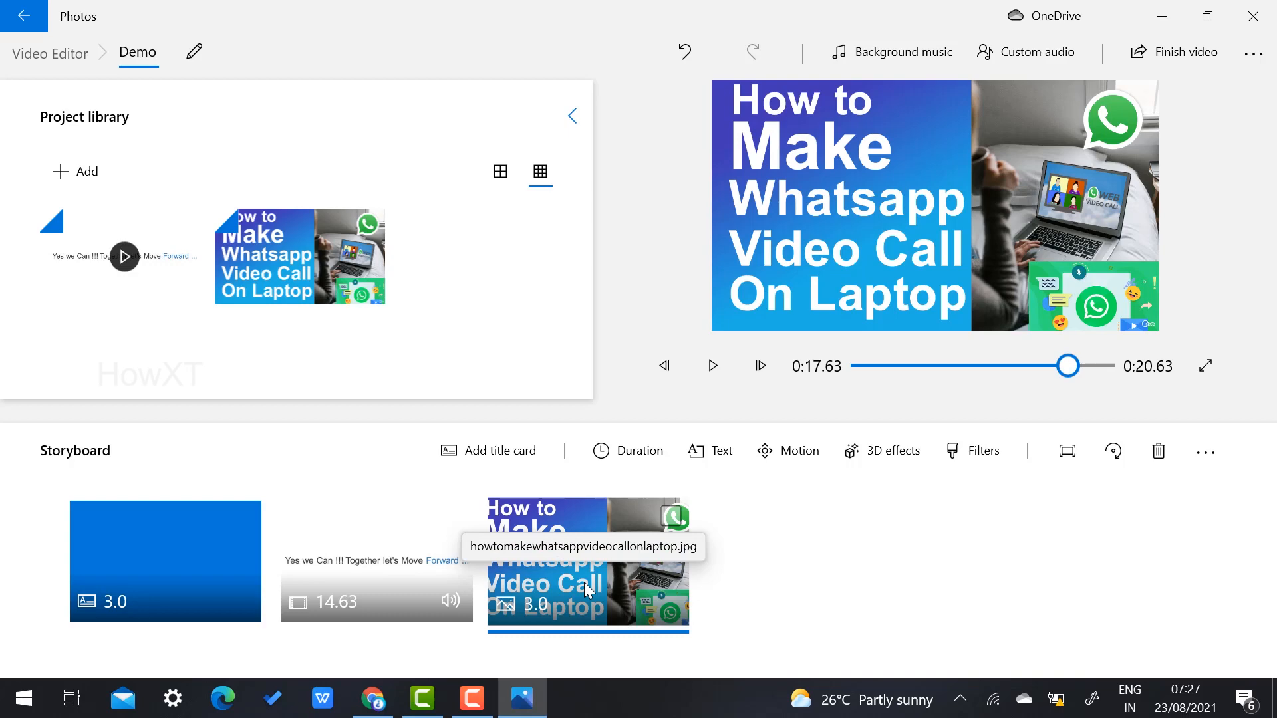
# Step: Give the WhatsApp thumbnail clip a Pan right motion after trying Zoom out centre and Zoom in right
pyautogui.rightClick(583, 569)
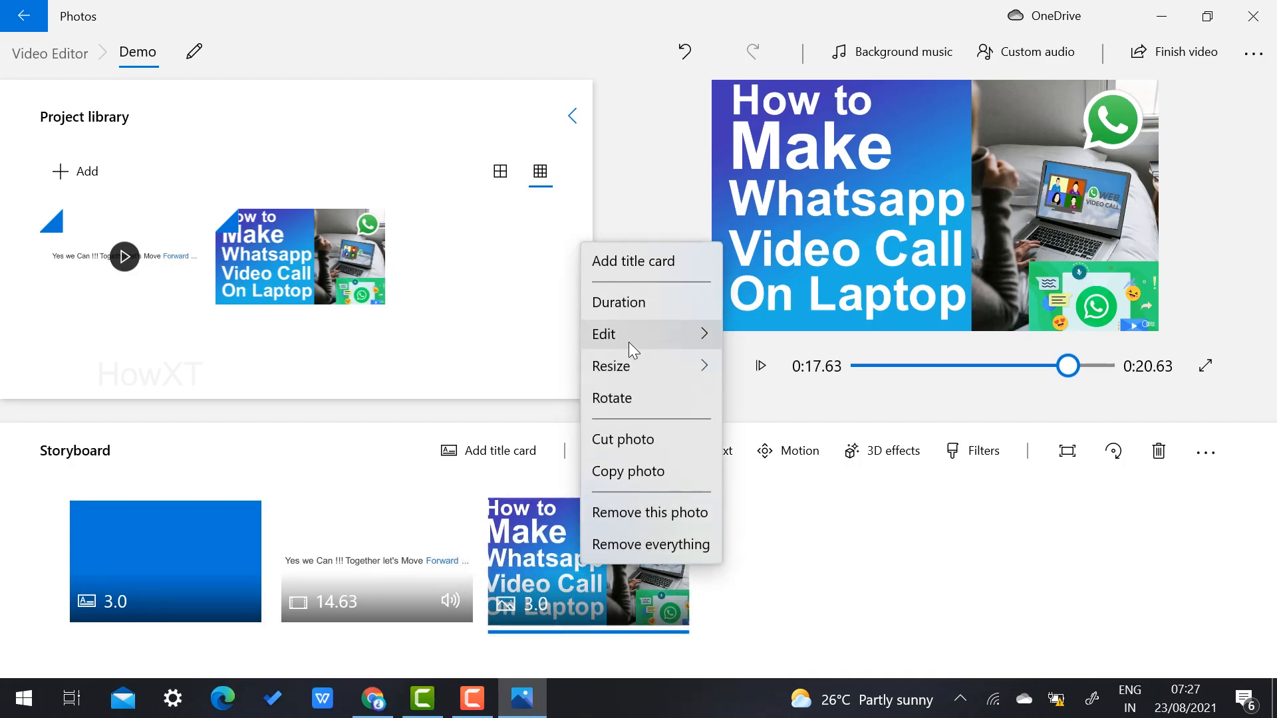
pyautogui.moveTo(629, 340)
pyautogui.click(753, 369)
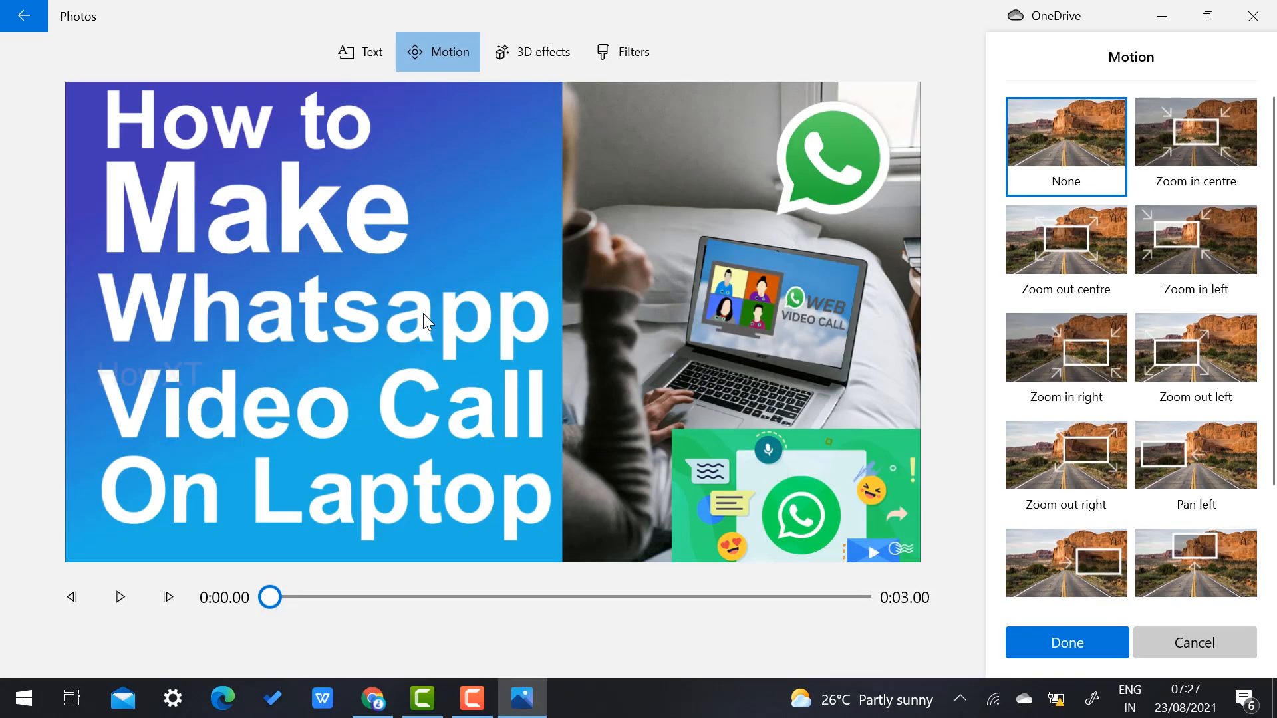
pyautogui.click(1066, 228)
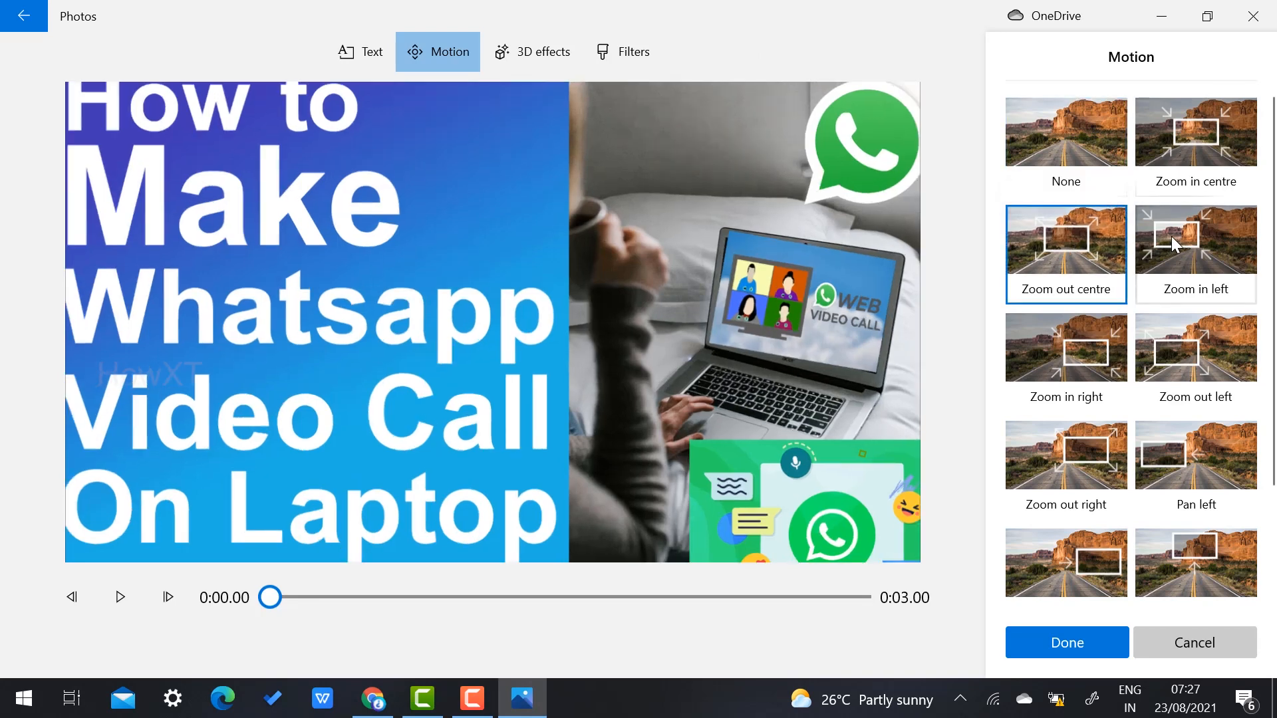
pyautogui.click(1066, 353)
pyautogui.click(1079, 243)
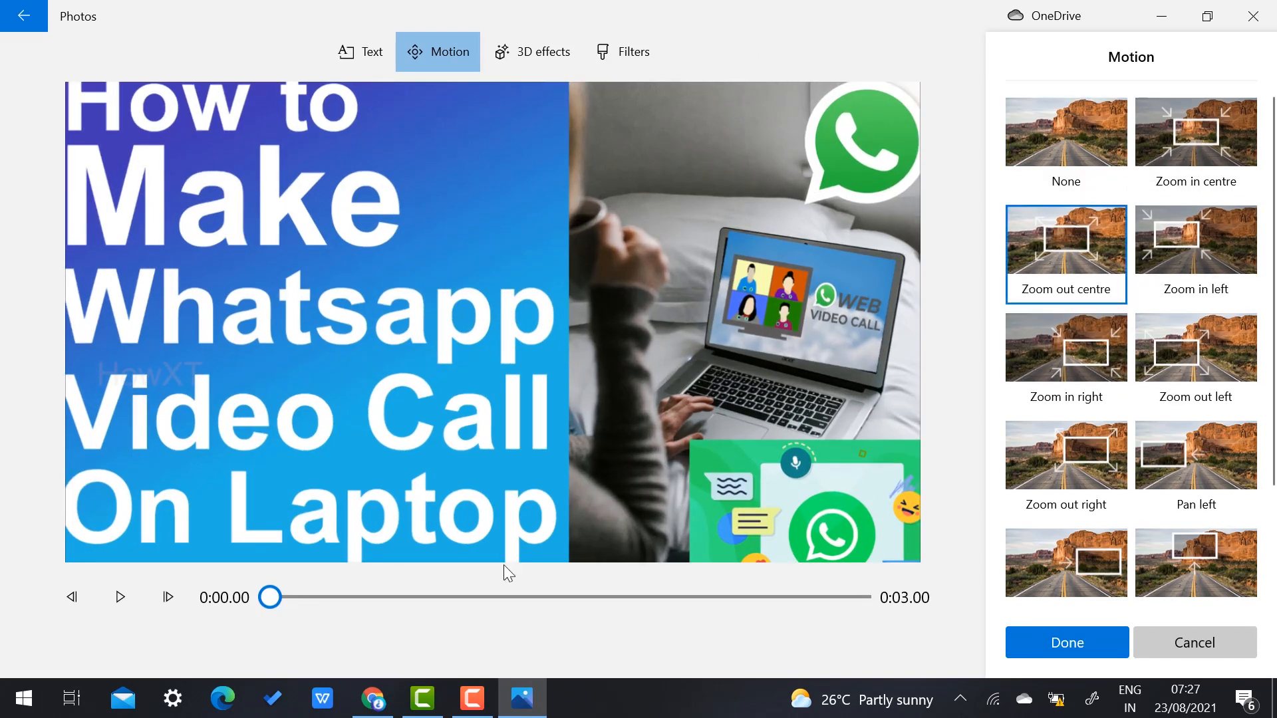
pyautogui.click(130, 595)
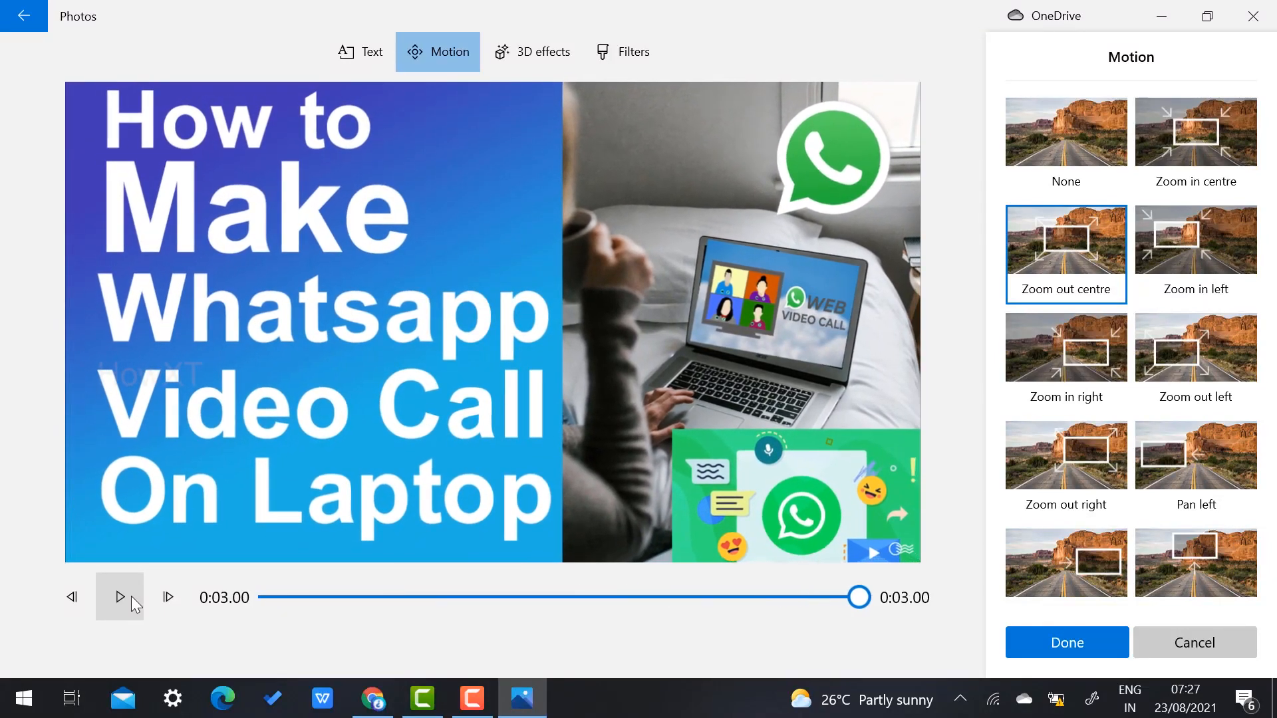
pyautogui.click(1038, 562)
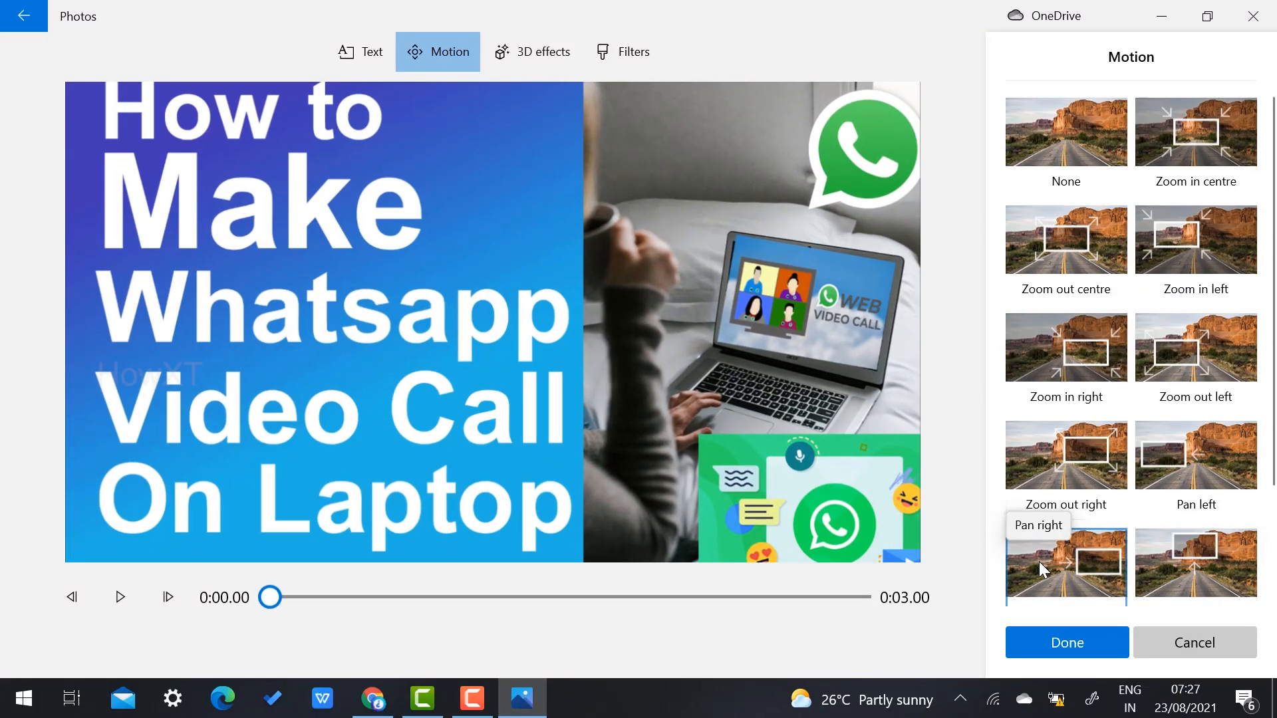
pyautogui.click(120, 596)
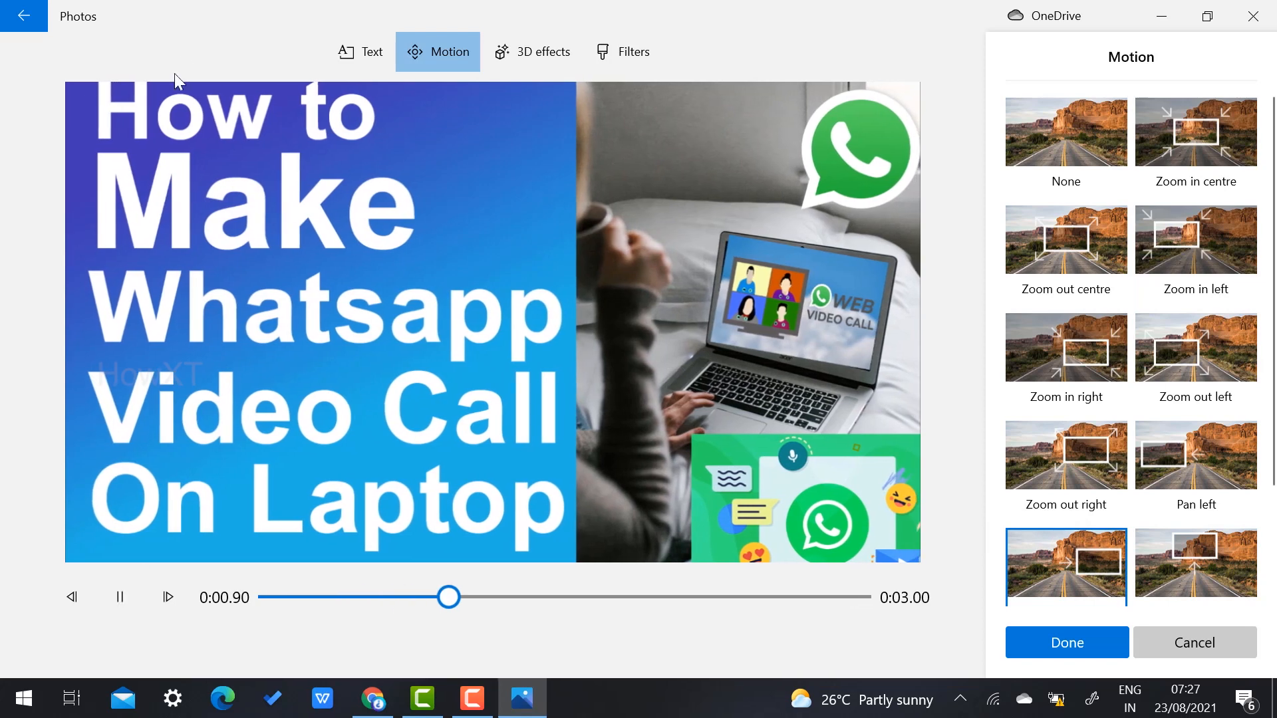
# Step: Apply the Denim filter to the thumbnail after trying Adventure and Pearl
pyautogui.click(635, 53)
pyautogui.click(1090, 231)
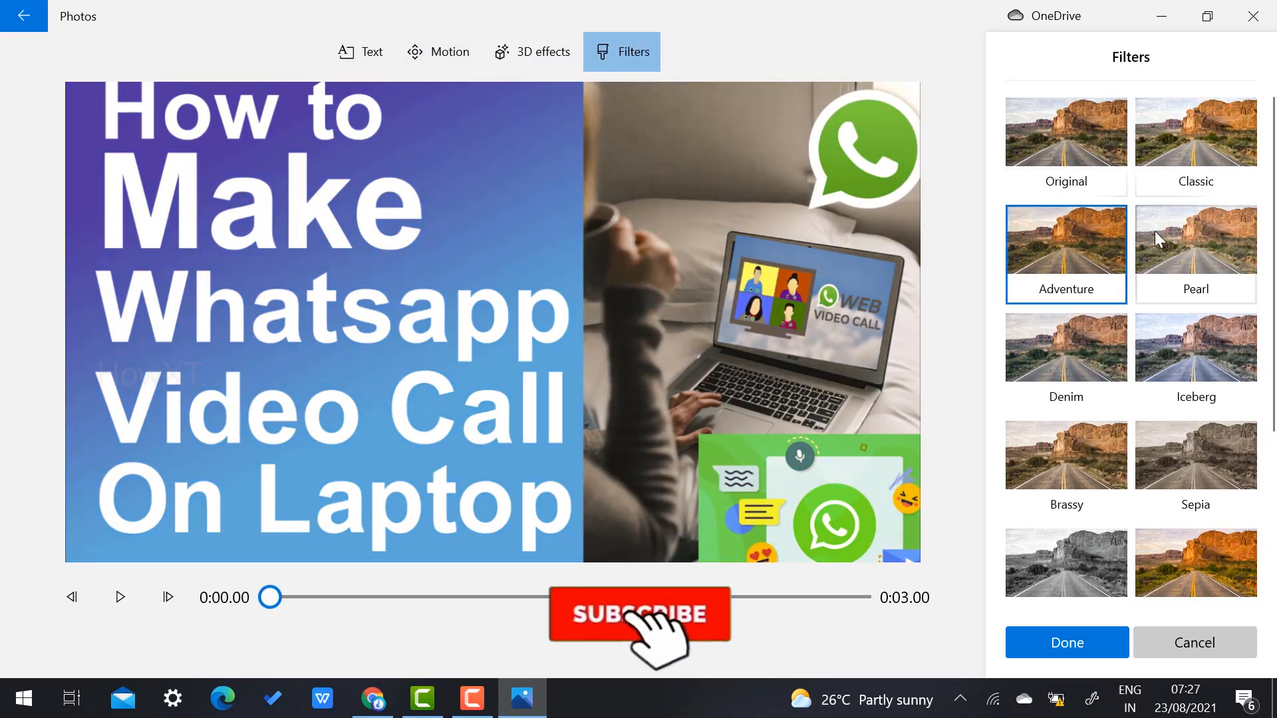
pyautogui.click(1183, 236)
pyautogui.click(1062, 258)
pyautogui.click(1060, 334)
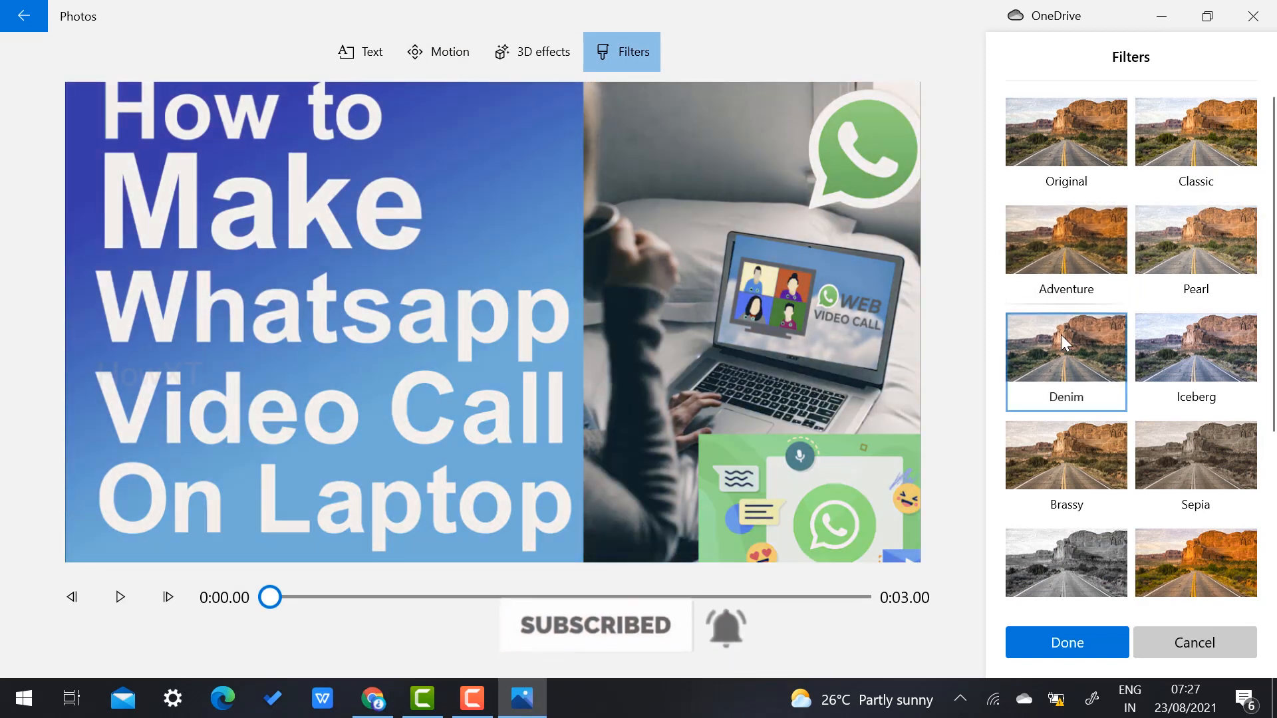
pyautogui.click(1049, 629)
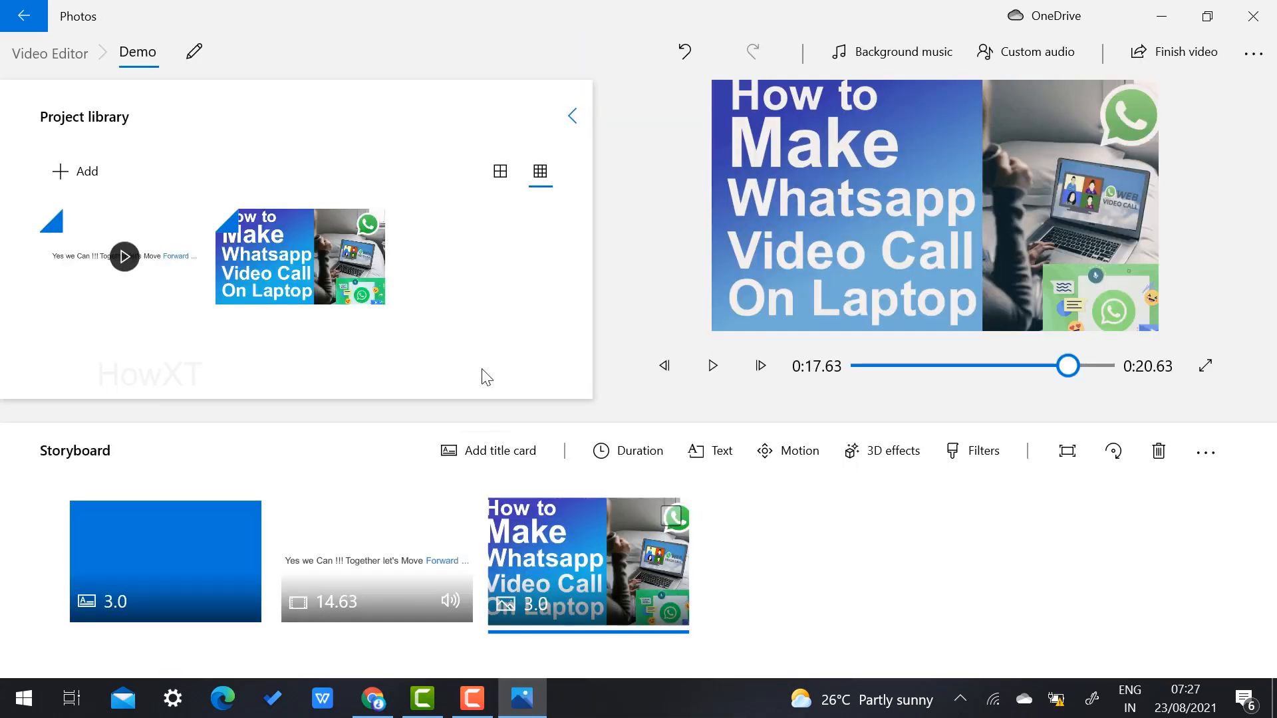
pyautogui.click(176, 568)
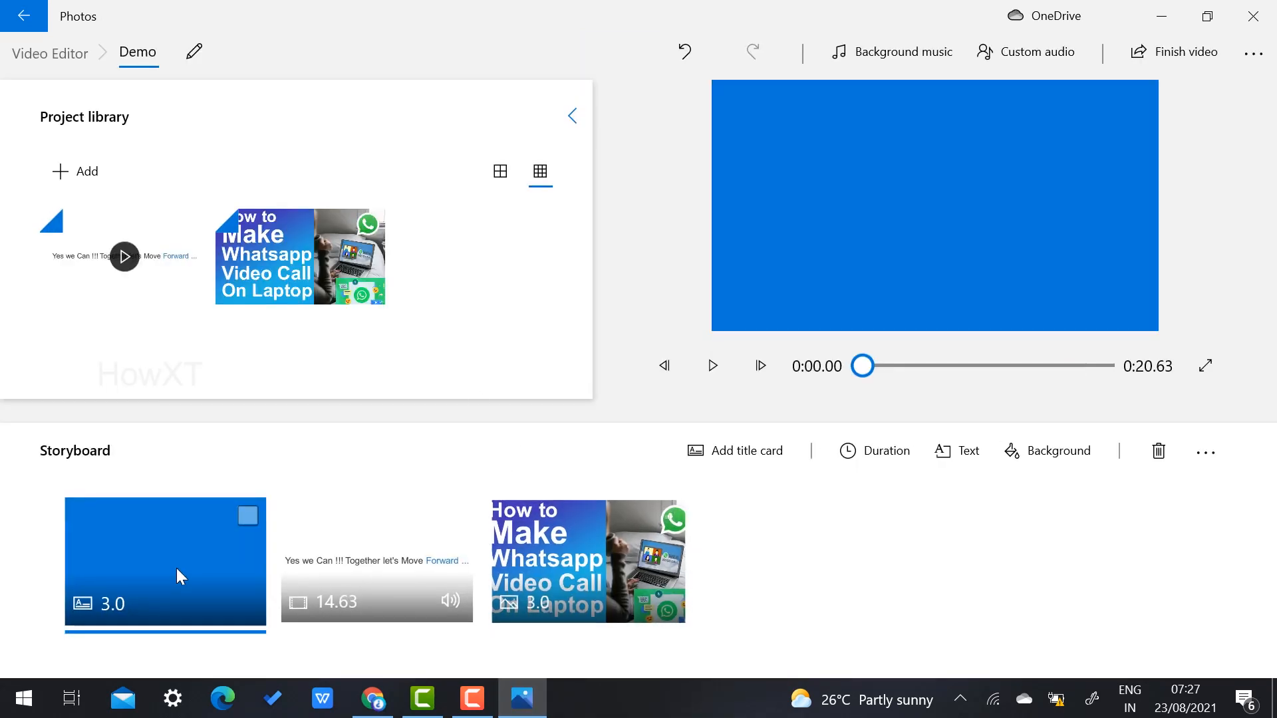
pyautogui.click(381, 540)
pyautogui.moveTo(900, 366); pyautogui.dragTo(1154, 360)
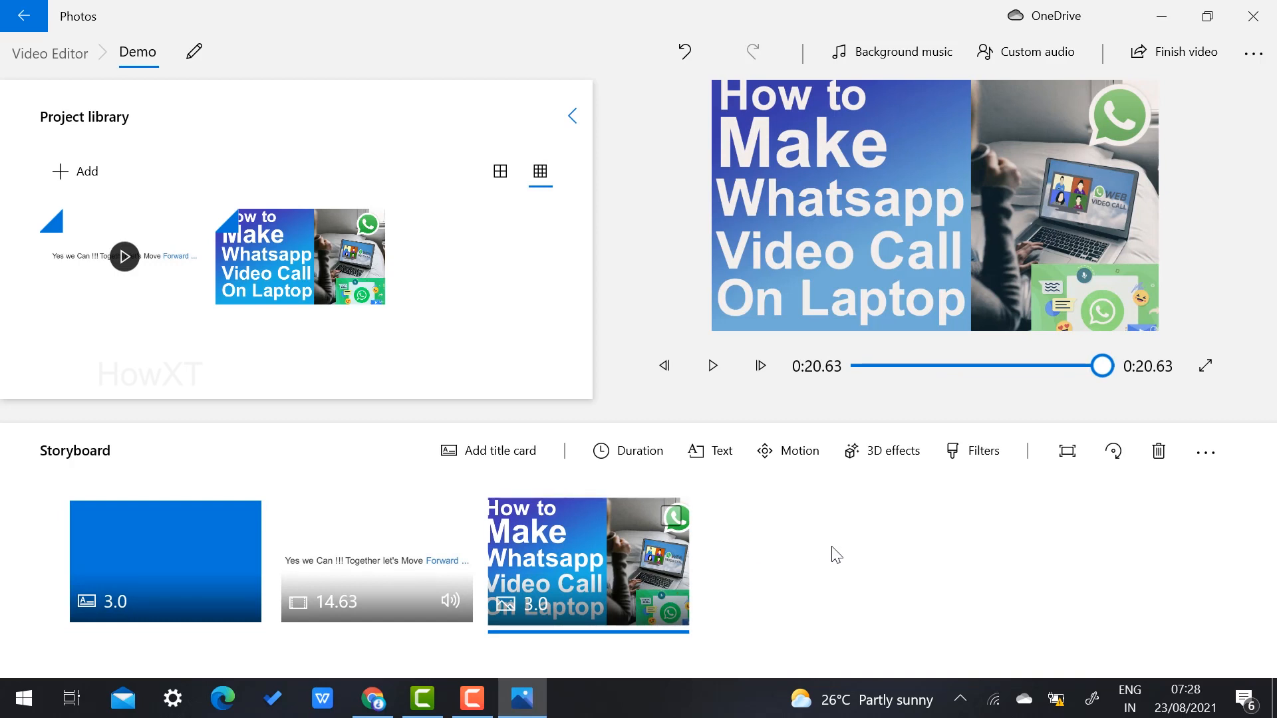
pyautogui.click(1167, 44)
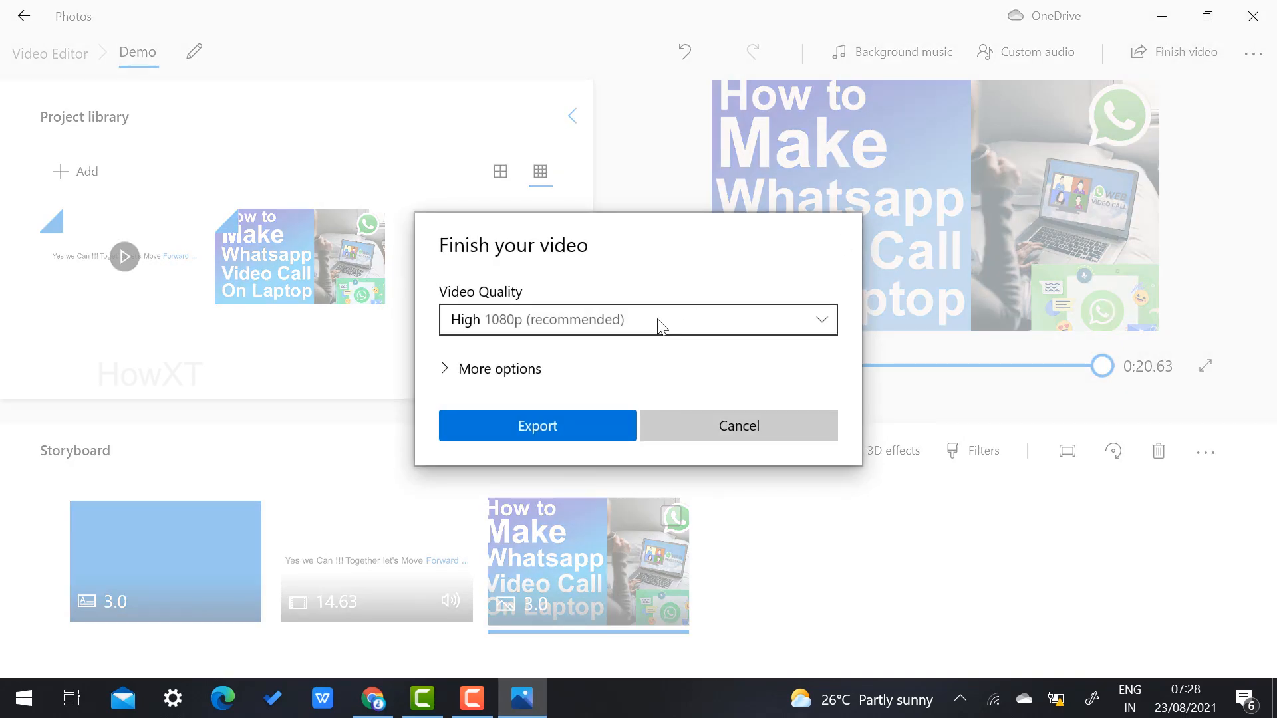
# Step: Export the video at High 1080p quality, saved as 'Demo' in the Pictures folder
pyautogui.click(658, 324)
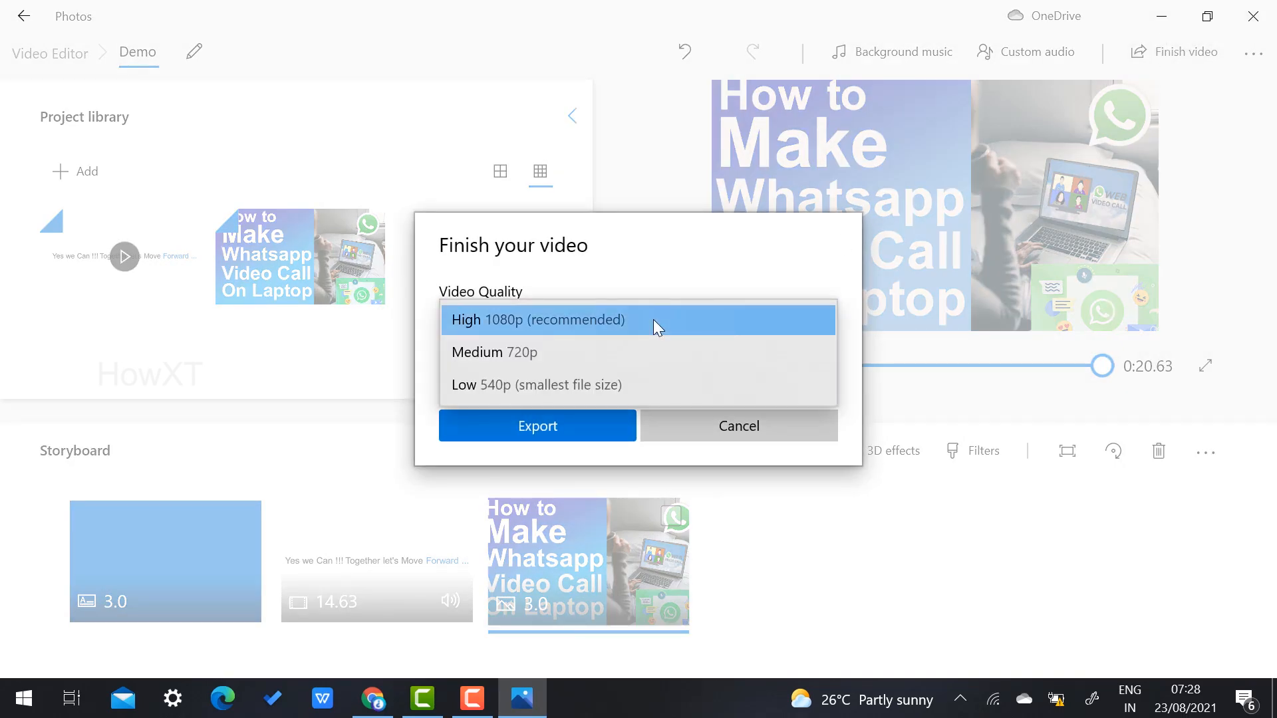
pyautogui.click(654, 321)
pyautogui.click(547, 433)
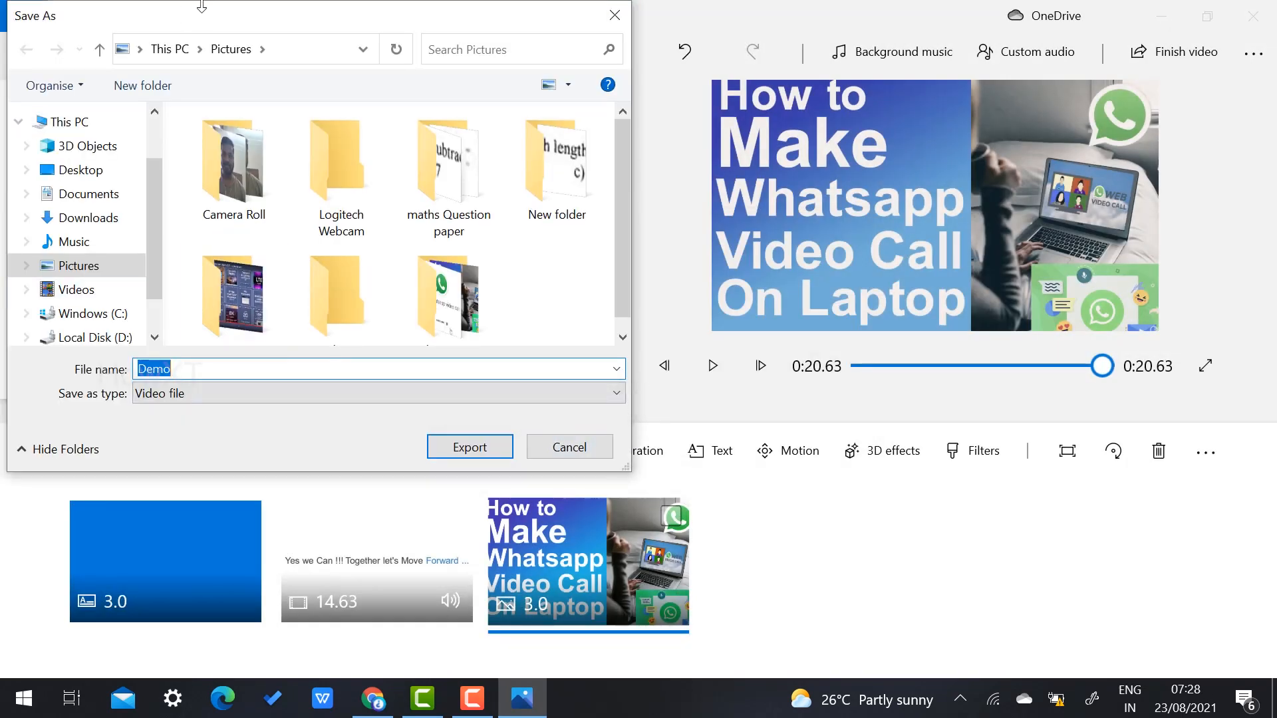
pyautogui.click(460, 448)
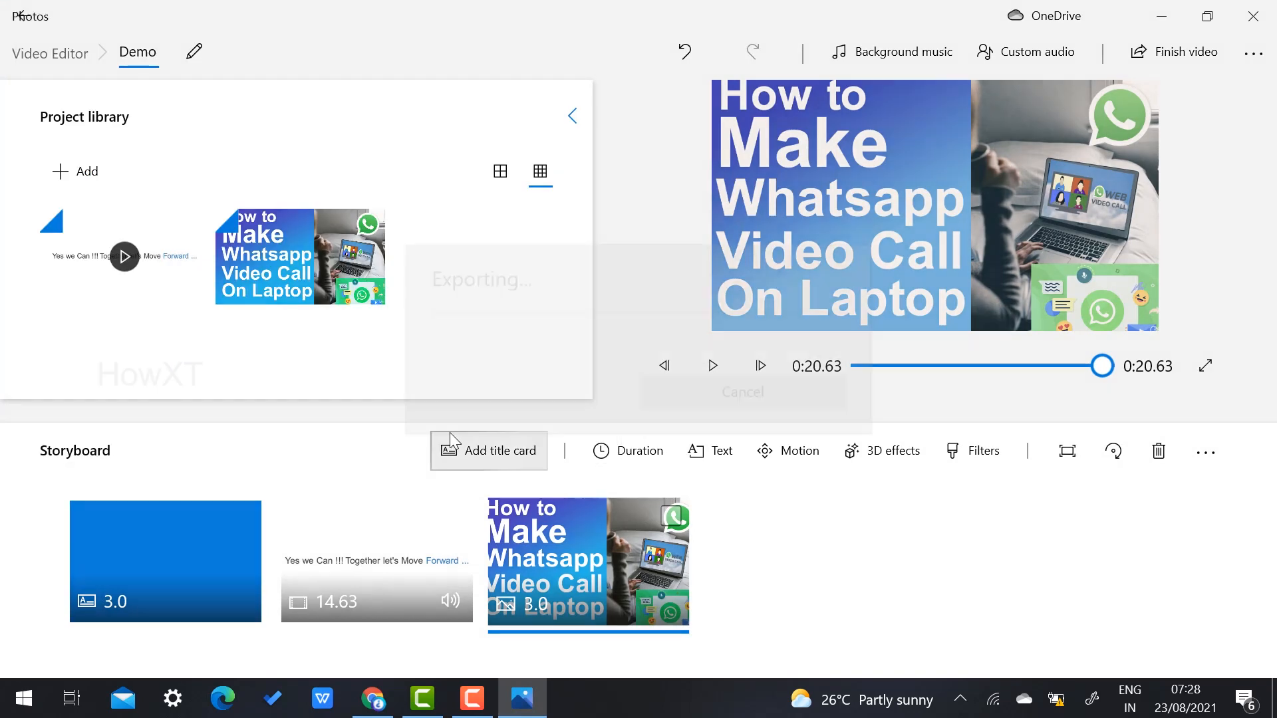